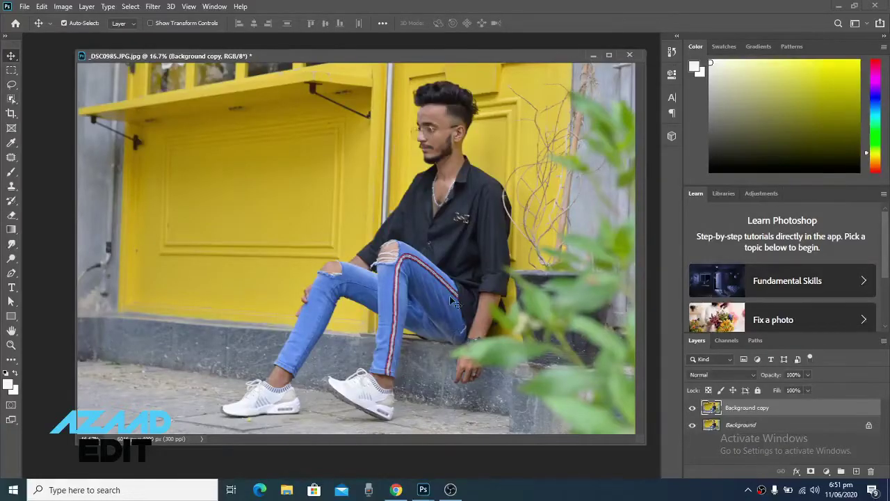
Apply Sharpen and then a Smart Sharpen pass to the Background copy layer
click(154, 7)
mouse_move(165, 195)
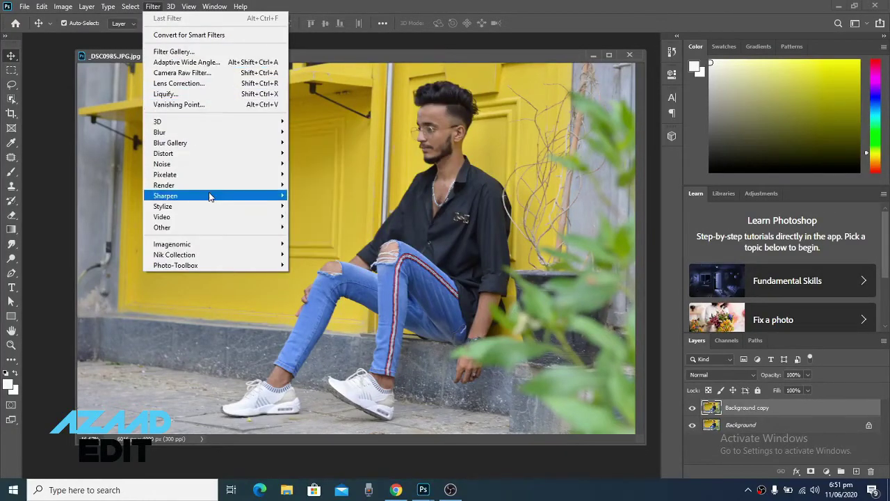
click(329, 207)
click(153, 7)
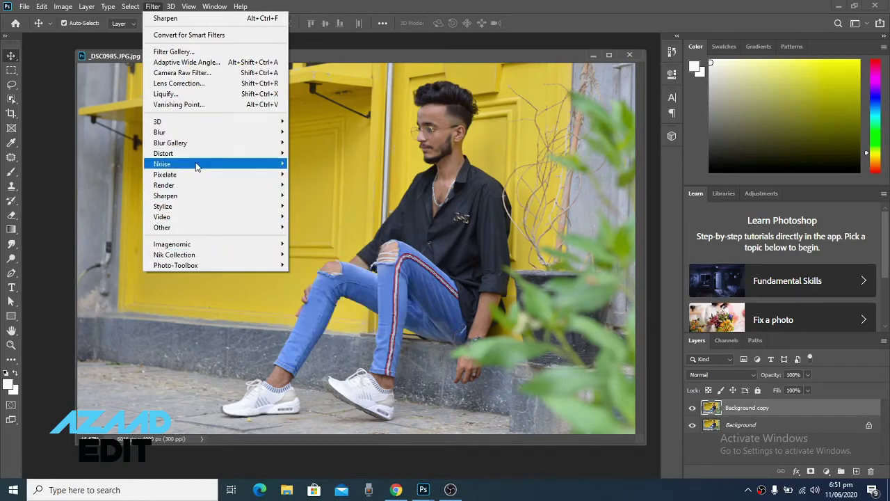
mouse_move(165, 195)
click(320, 238)
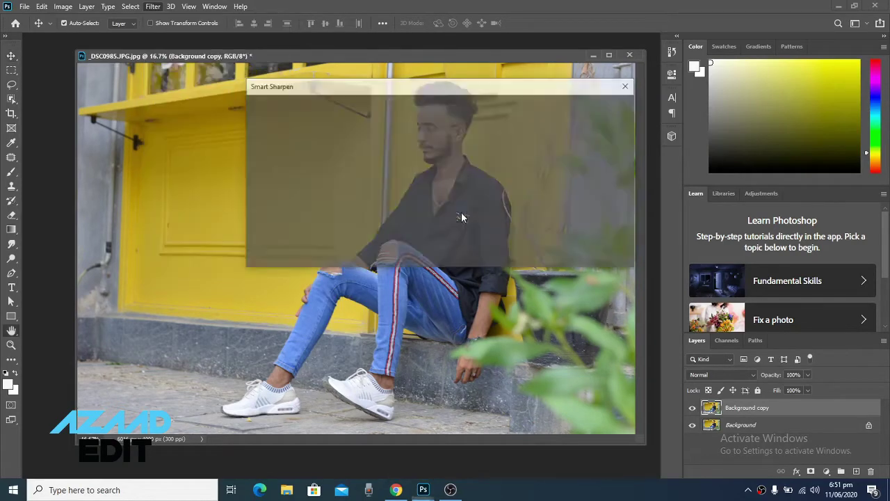
click(611, 107)
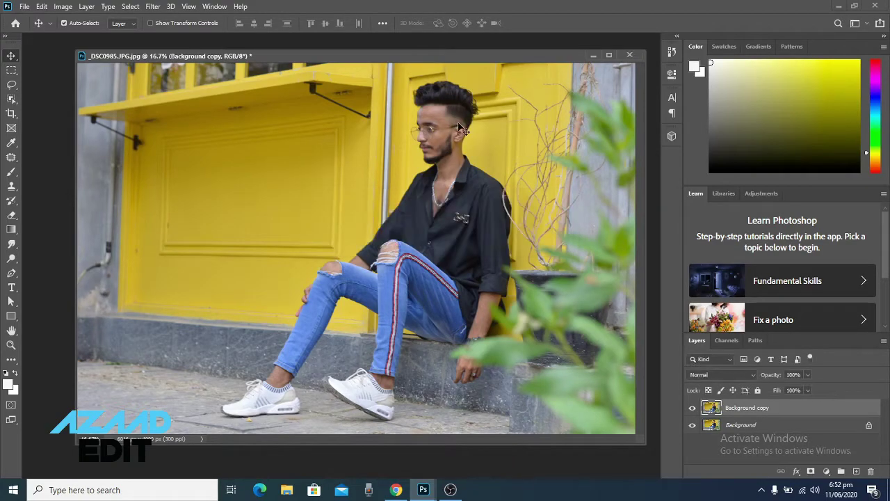
In Camera Raw, raise exposure, contrast, highlights, shadows and whites, and deepen the blacks
click(153, 6)
click(187, 74)
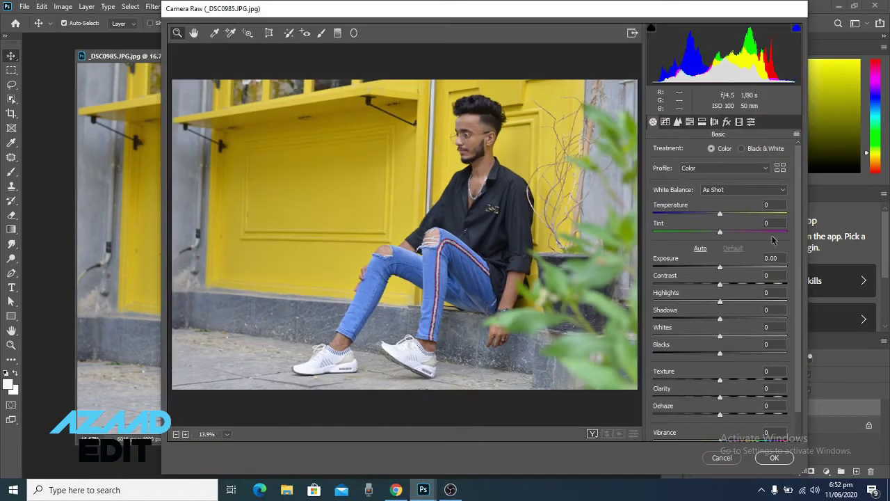
mouse_move(720, 267)
mouse_down()
mouse_move(752, 301)
mouse_move(724, 336)
mouse_up()
drag(720, 353, 694, 354)
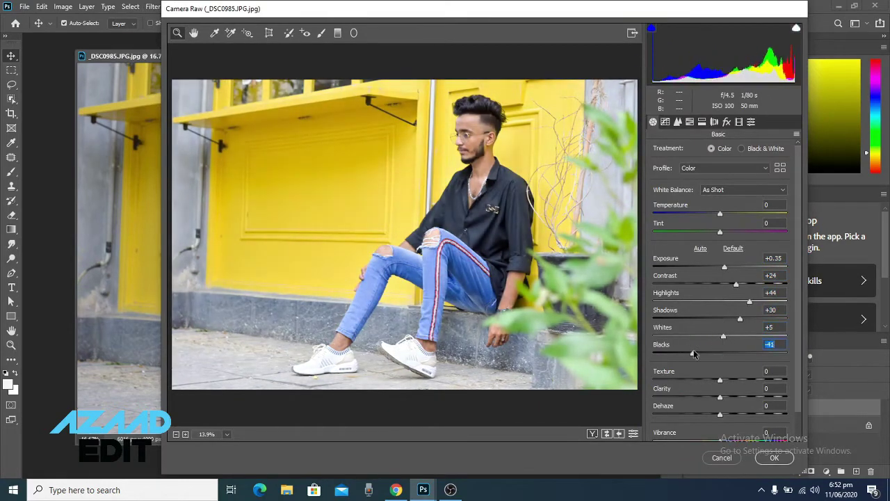
scroll(726, 399, down, 1)
drag(720, 399, 739, 416)
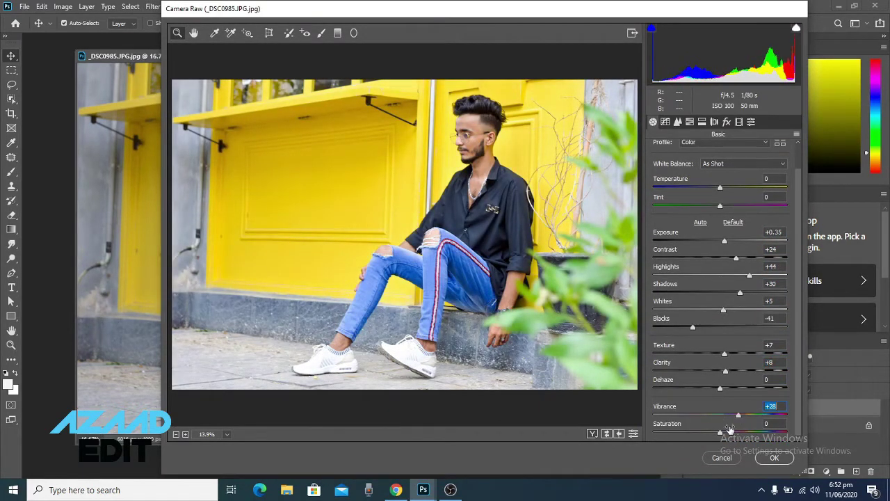
Lower the blue luminance in HSL to darken the jeans
click(665, 122)
click(677, 122)
click(689, 122)
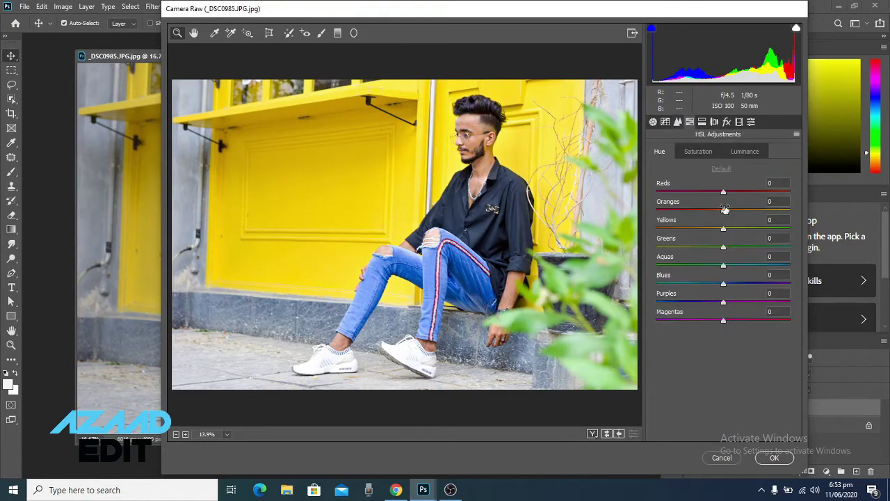
click(698, 151)
click(745, 151)
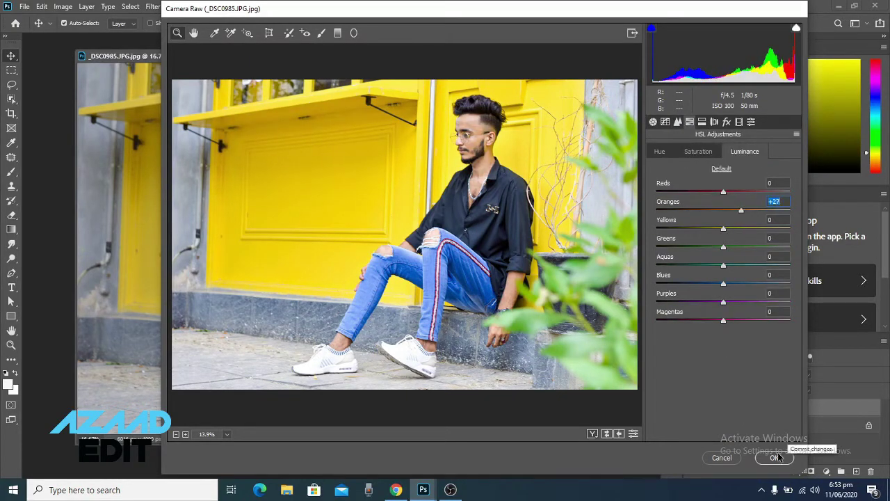
key(ctrl+alt+5)
key(ctrl+alt+4)
drag(724, 283, 699, 284)
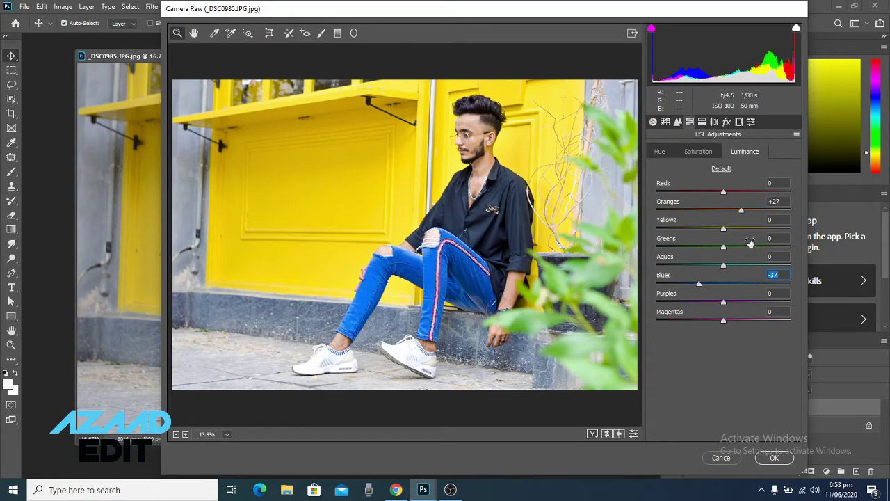
Spot-heal marks on the left and right shoes
click(288, 33)
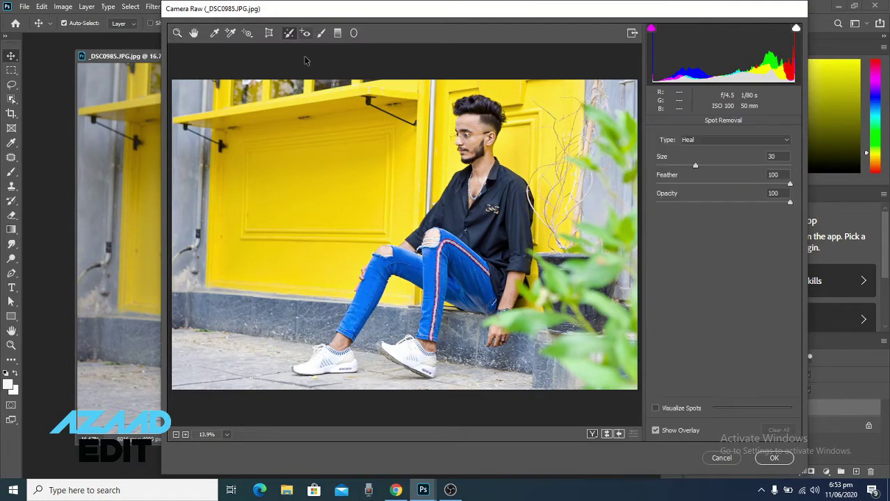
click(340, 353)
drag(421, 349, 432, 369)
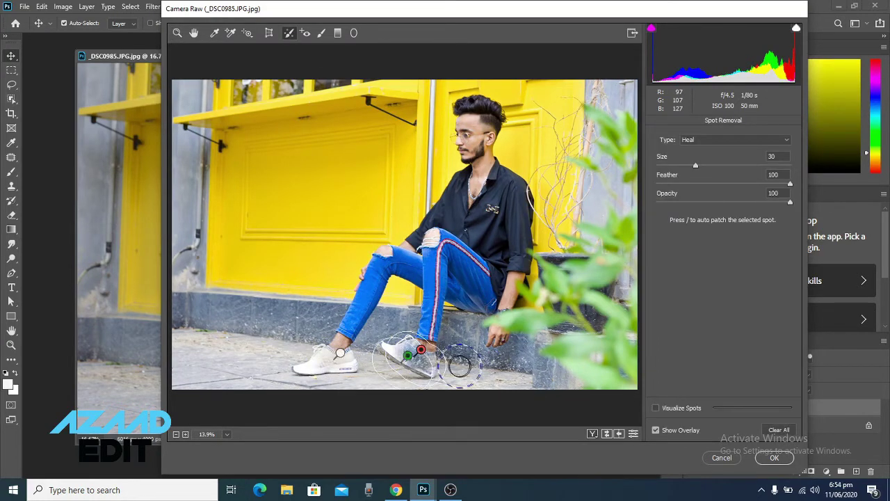
key(slash)
Brush-darken the shoes to exposure -1.80 with reduced highlights and shadows, then commit
key(k)
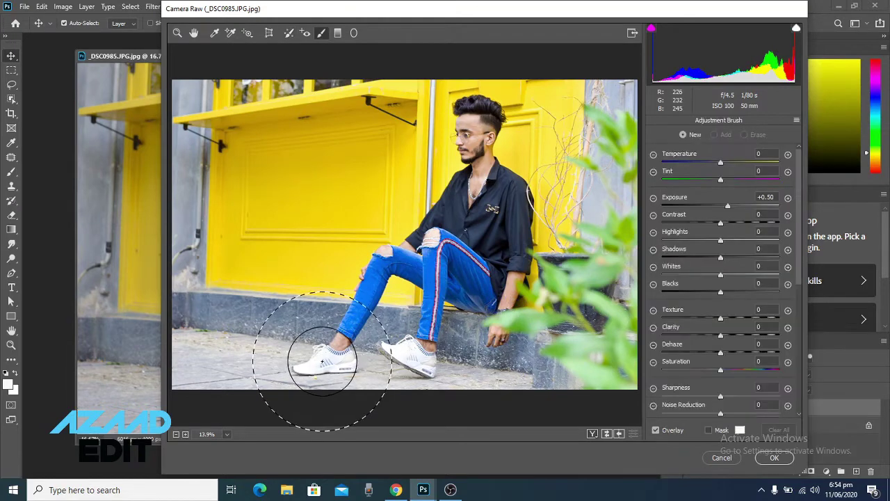
drag(322, 363, 407, 360)
drag(728, 205, 694, 205)
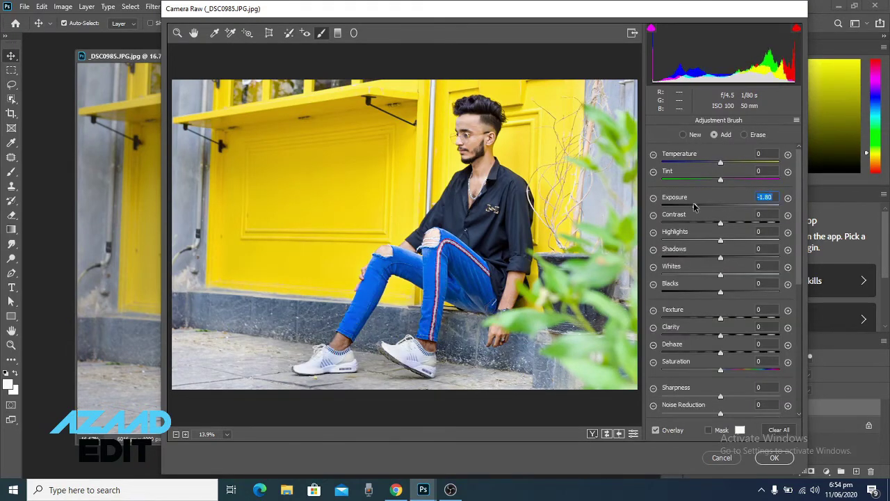
mouse_move(722, 240)
mouse_down()
mouse_move(699, 240)
mouse_move(704, 258)
mouse_up()
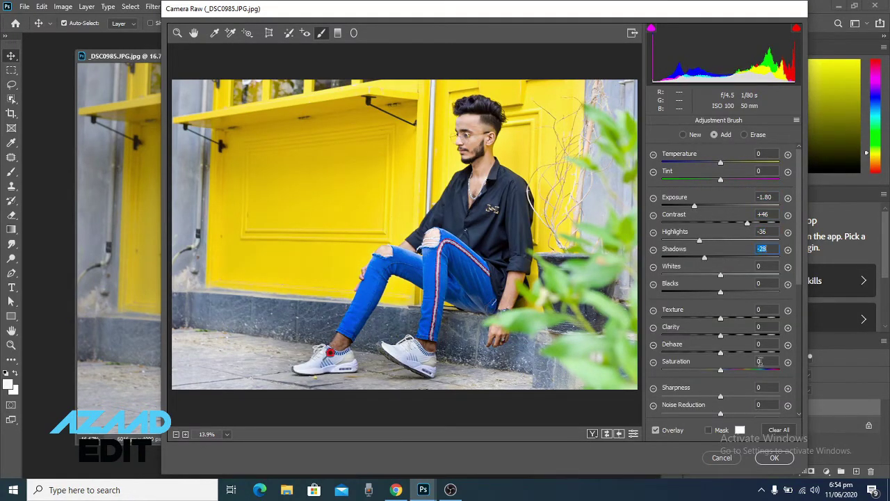
key(Return)
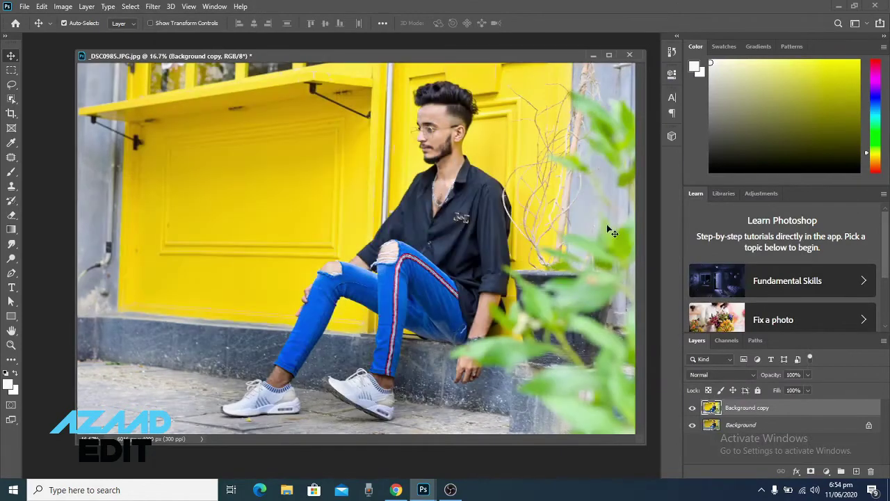
Dodge the skin on both ankles above the sneakers
key(z)
click(375, 389)
click(11, 258)
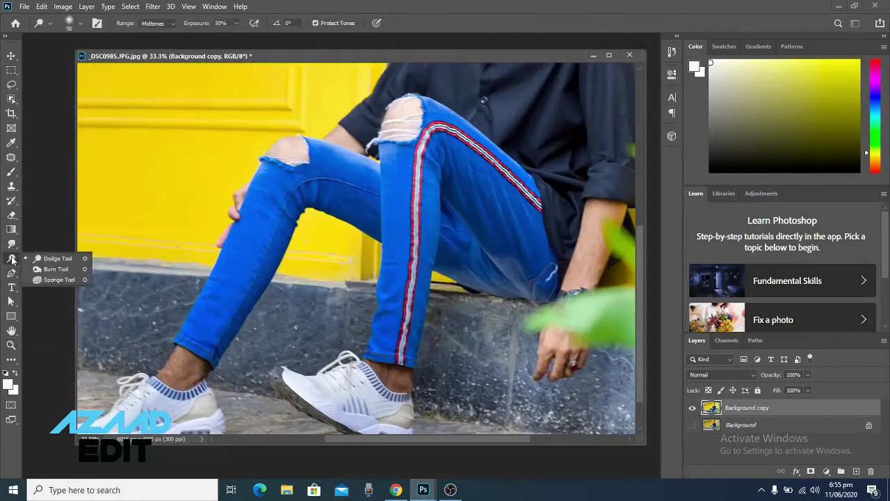
click(11, 244)
click(11, 258)
click(60, 258)
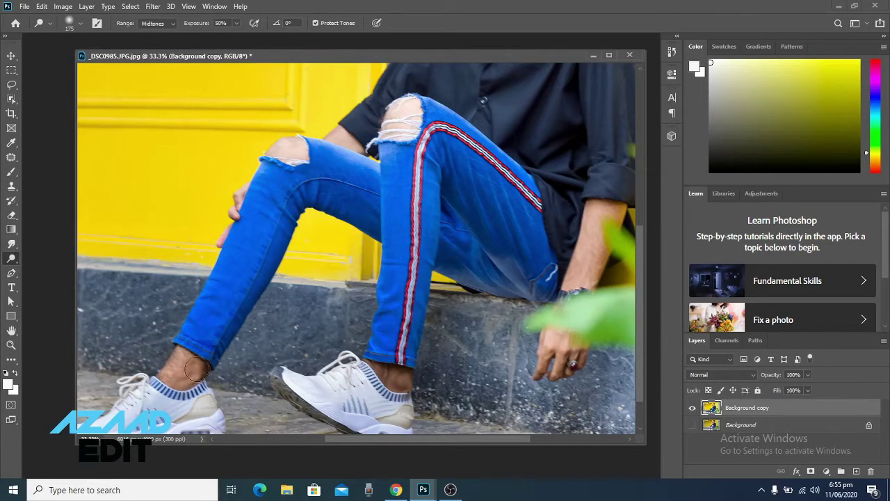
mouse_move(197, 367)
mouse_down()
mouse_move(178, 361)
mouse_move(160, 371)
mouse_up()
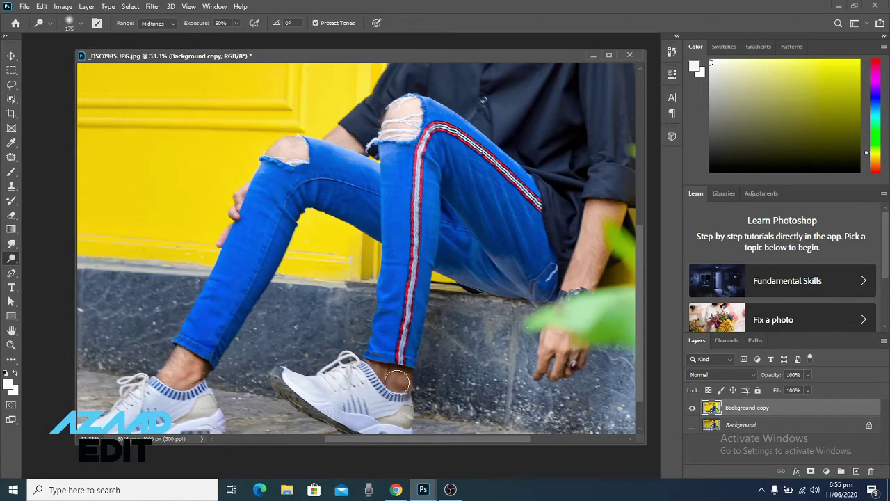
drag(386, 371, 394, 416)
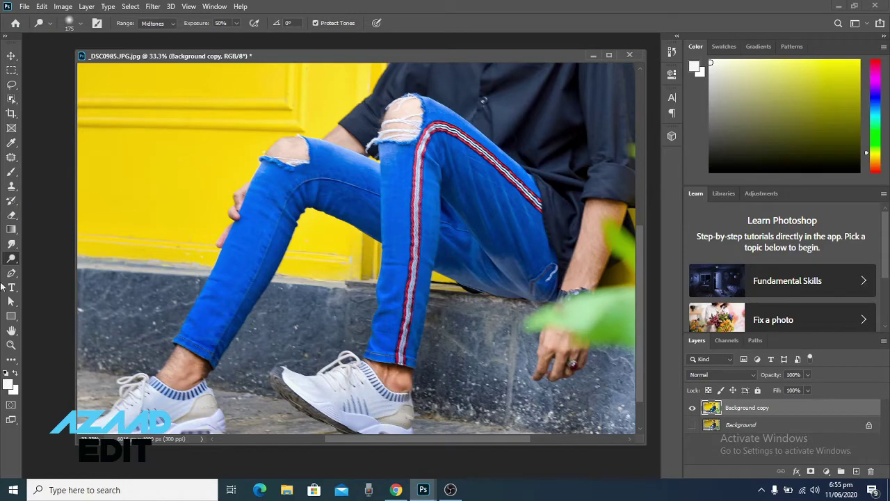
Zoom back out to the whole photo and pick the Object Selection Tool
key(z)
drag(501, 189, 459, 189)
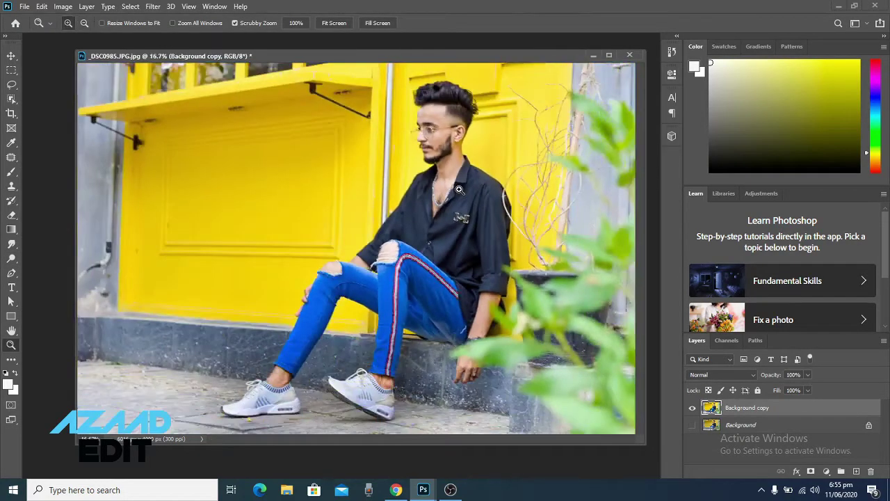
click(11, 99)
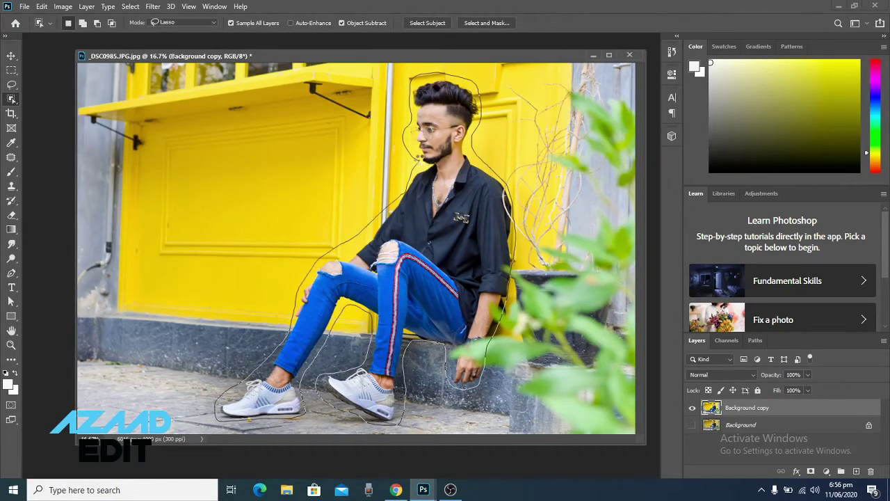
Select the seated man and preview him over transparency in Select and Mask
drag(419, 157, 419, 158)
click(487, 23)
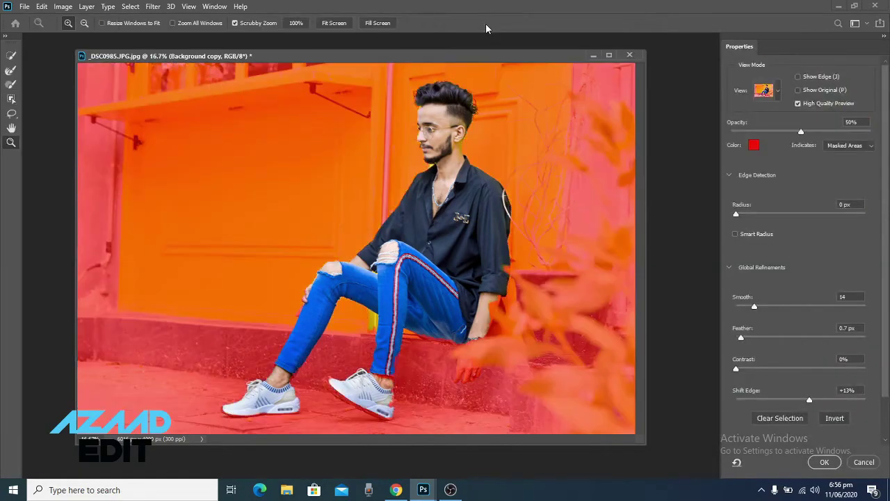
click(765, 90)
click(751, 247)
click(700, 304)
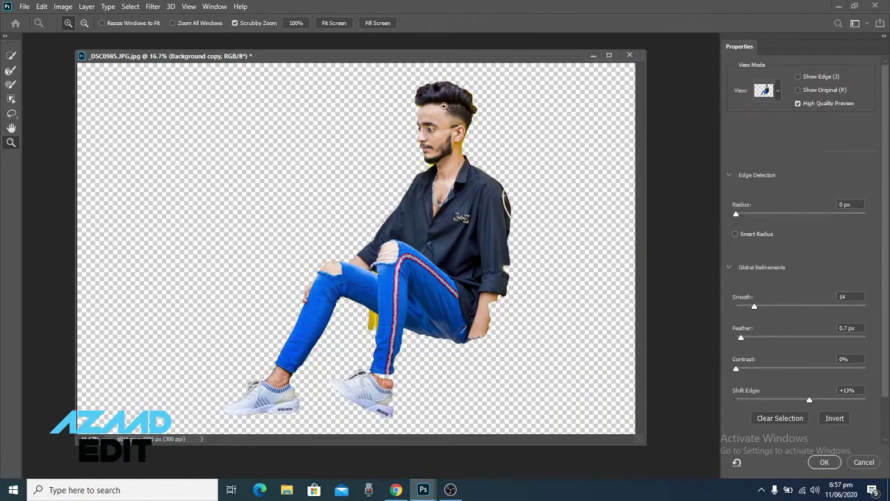
Adjust Smooth and Shift Edge on the cut-out and enable Decontaminate Colors
click(444, 106)
drag(755, 306, 752, 307)
drag(809, 400, 750, 402)
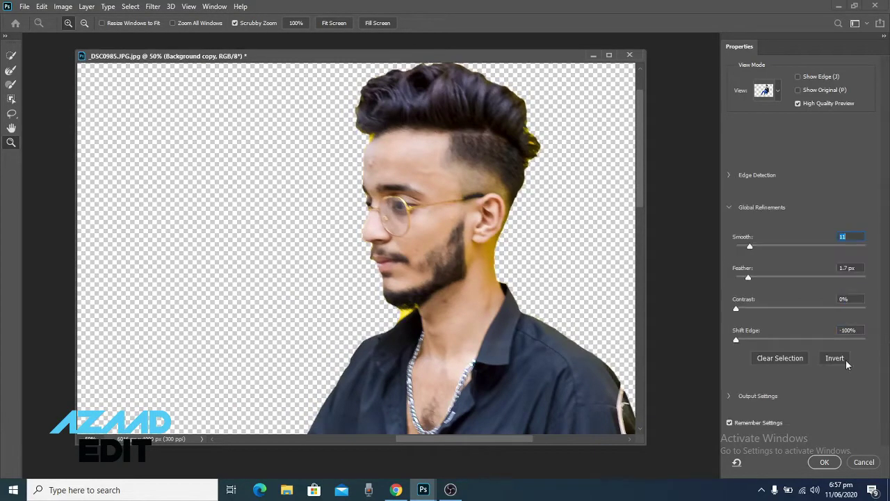
click(730, 396)
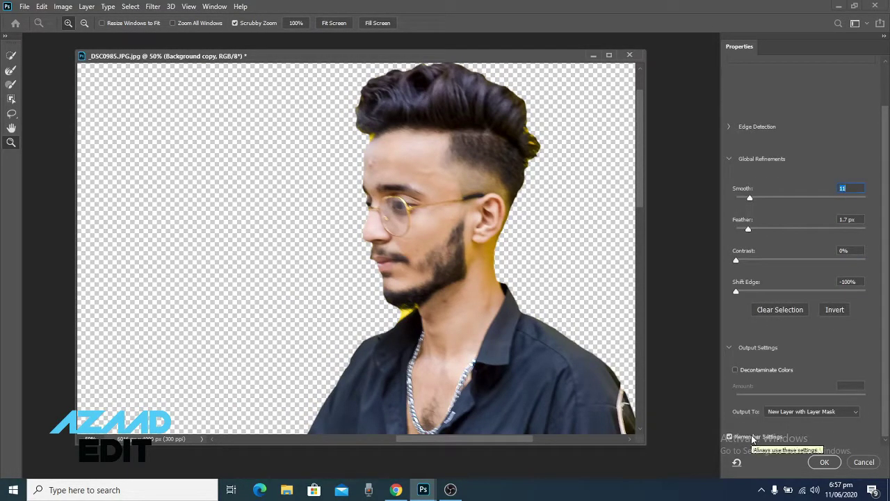
click(731, 207)
click(735, 262)
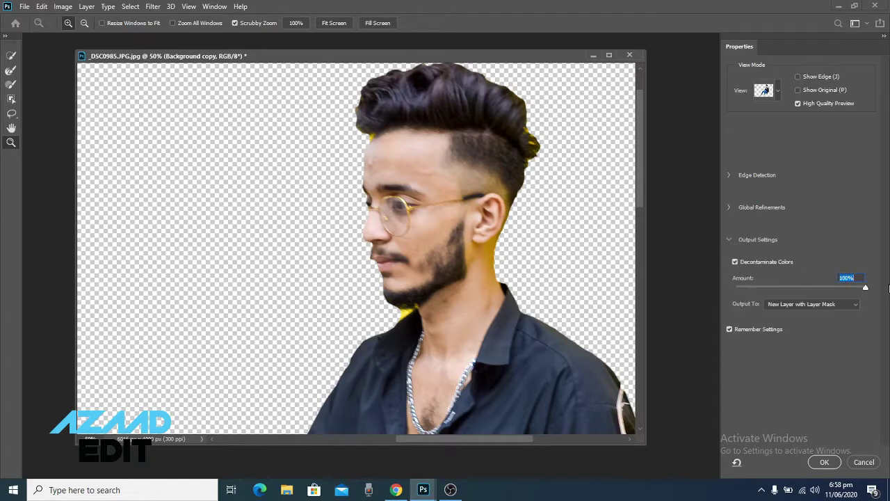
click(730, 239)
click(730, 207)
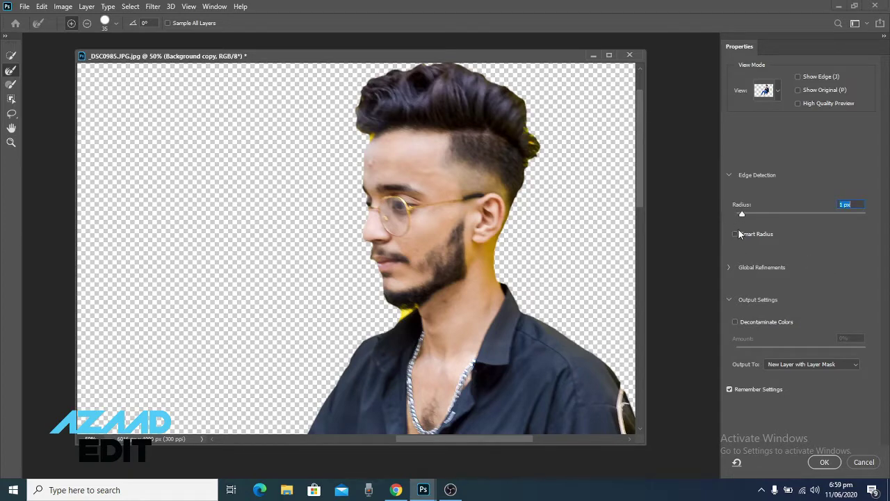
Toggle Smart Radius, preview on Overlay, and check the output destination options
click(761, 267)
click(736, 236)
click(889, 411)
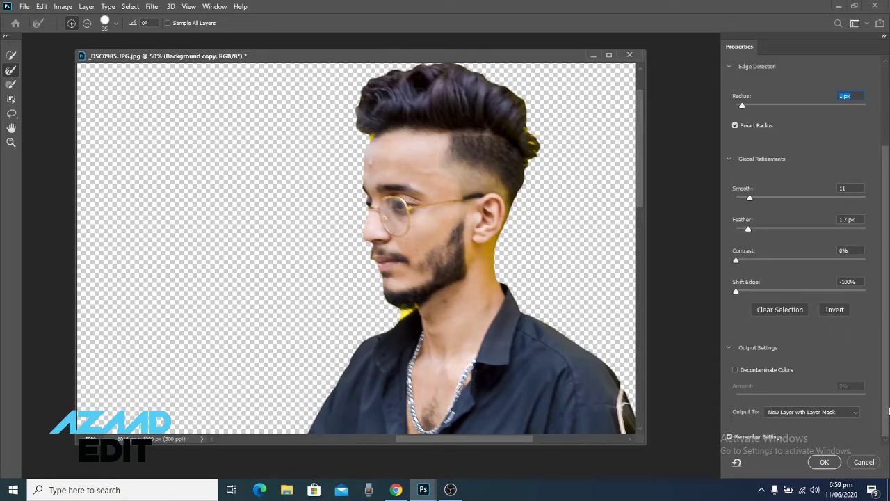
click(738, 463)
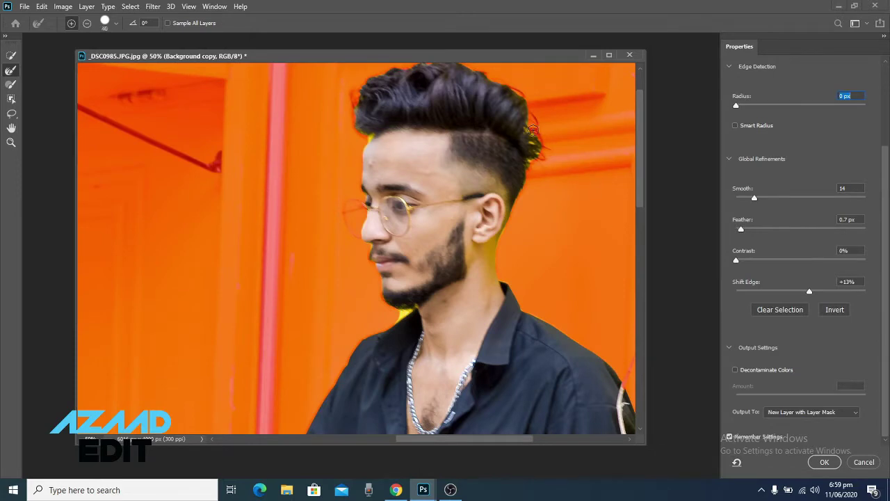
click(811, 412)
click(807, 417)
scroll(800, 209, up, 5)
Return to the transparent preview and inspect the man's jeans and shoes
click(772, 90)
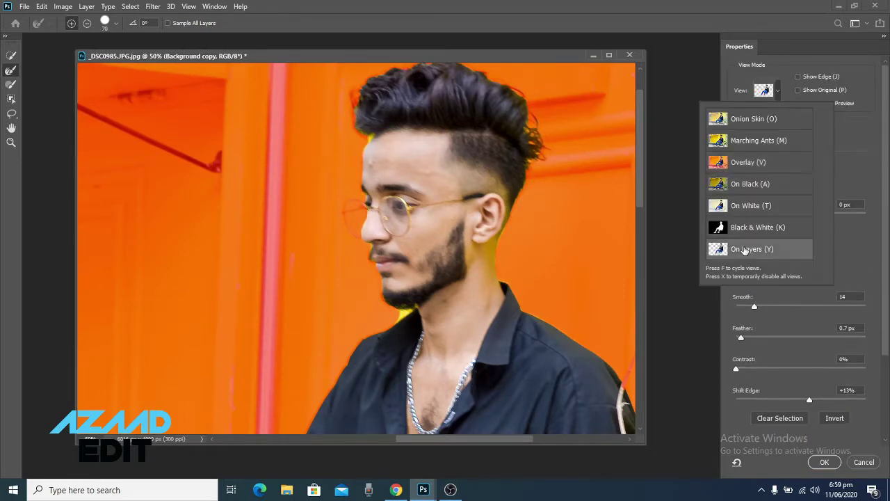
click(765, 248)
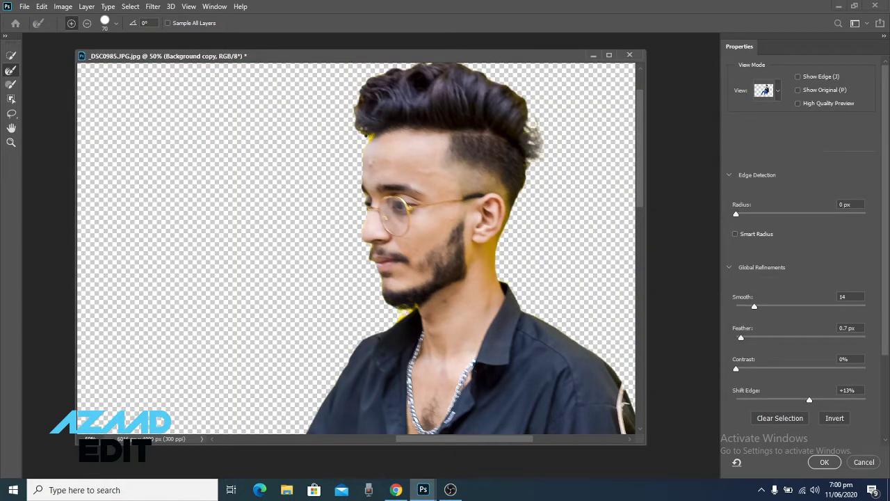
scroll(439, 252, down, 5)
drag(439, 253, 539, 231)
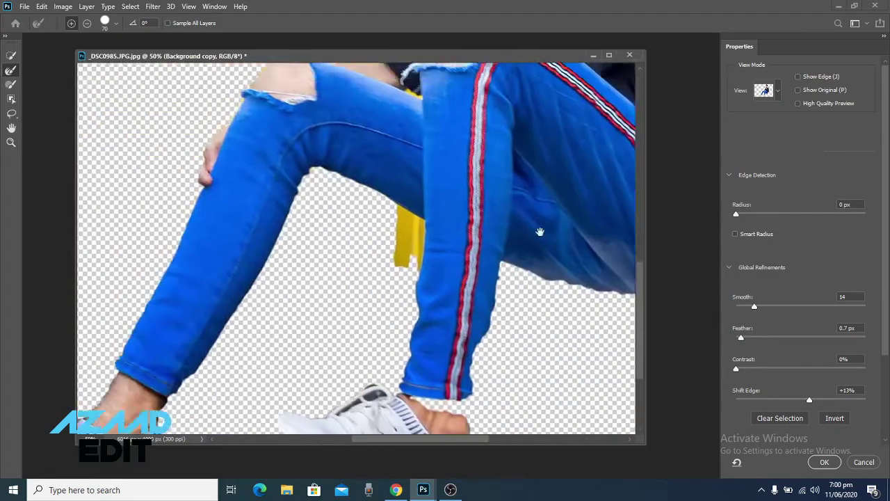
scroll(352, 278, down, 5)
scroll(800, 278, down, 3)
Output the cut-out as a masked layer and paint out fringe at the heel and jeans
click(825, 462)
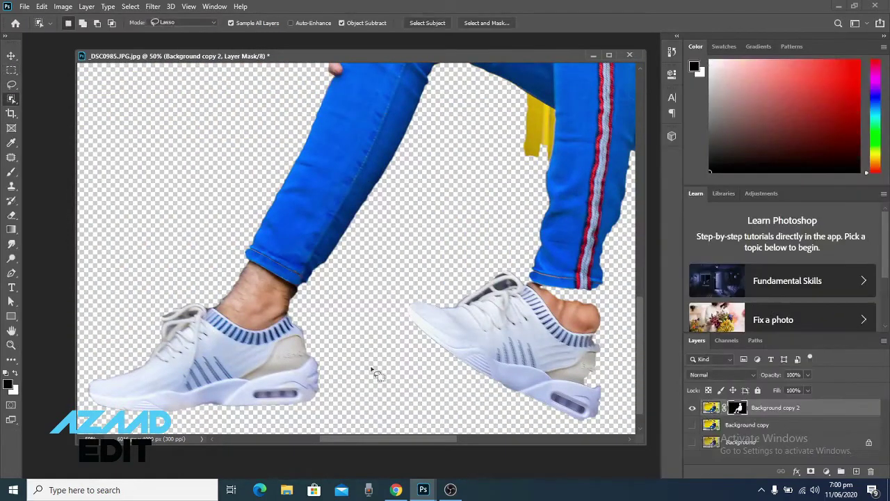
key(b)
drag(561, 281, 582, 381)
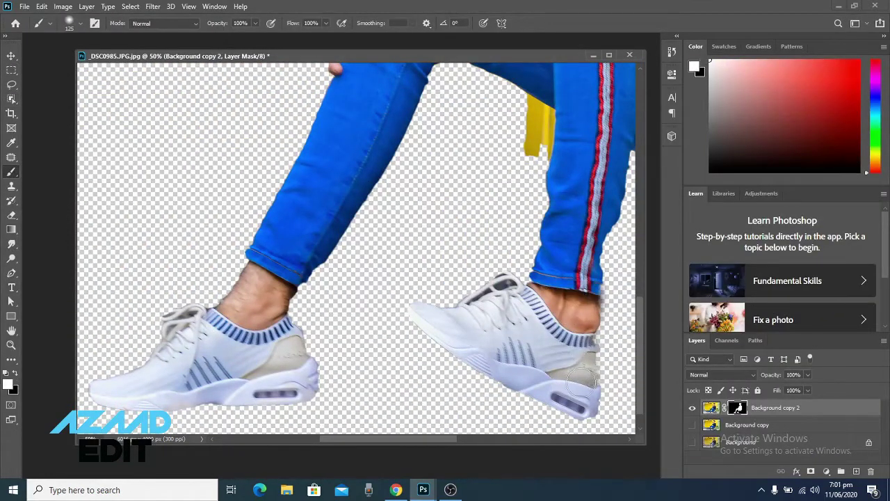
click(11, 373)
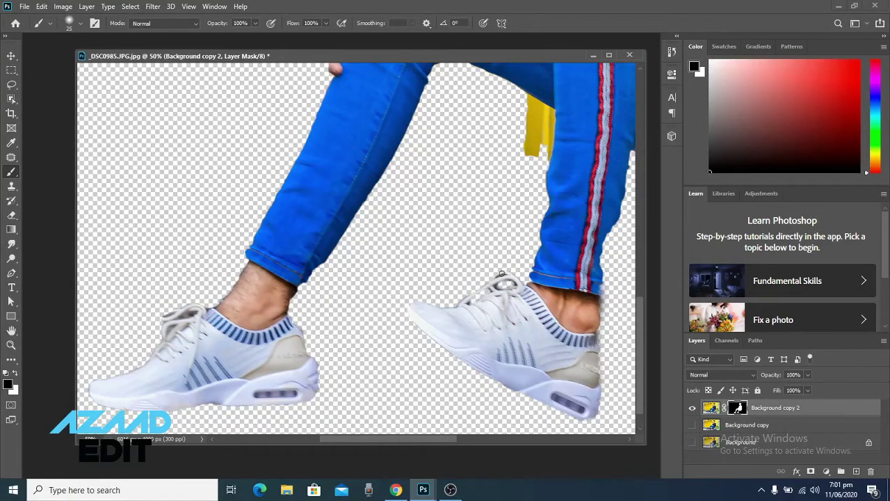
drag(512, 253, 230, 381)
mouse_move(244, 285)
mouse_down()
mouse_move(259, 246)
mouse_move(246, 228)
mouse_up()
Paint the mask around the hand and arm to remove the grey halo
key(x)
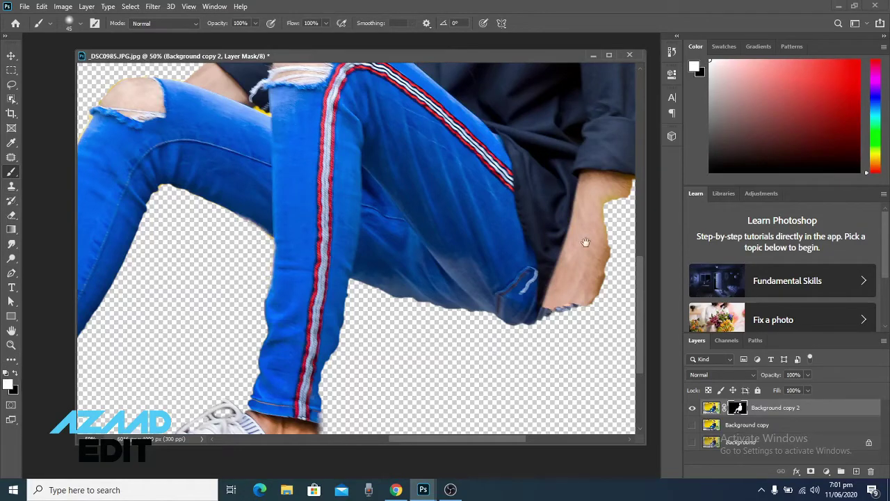
click(692, 424)
click(693, 425)
mouse_move(480, 327)
mouse_down()
mouse_move(487, 377)
mouse_move(574, 123)
mouse_move(581, 173)
mouse_move(564, 246)
mouse_up()
key(x)
key(bracketleft)
key(bracketleft)
key(bracketleft)
mouse_move(523, 342)
mouse_down()
mouse_move(473, 386)
mouse_move(449, 320)
mouse_move(480, 362)
mouse_up()
Zoom to 100% on the face and paint white to restore the glasses' left rim
drag(482, 266, 387, 367)
drag(244, 278, 376, 432)
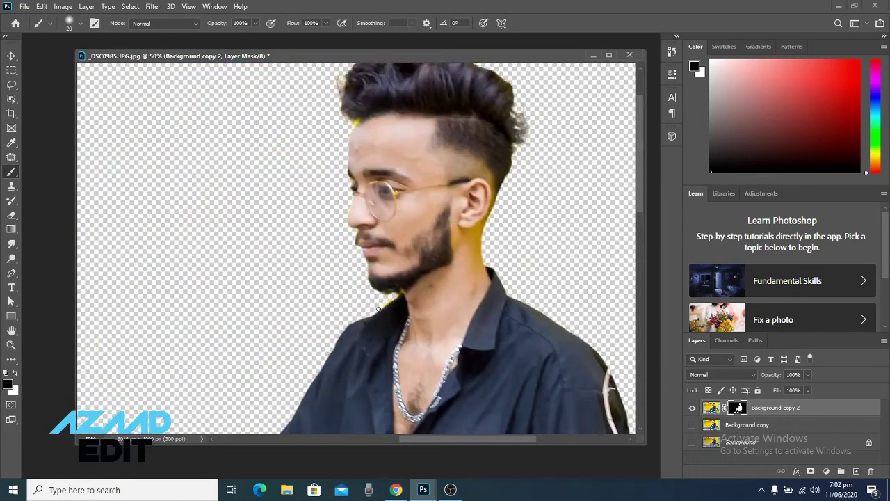
double_click(11, 346)
key(x)
key(b)
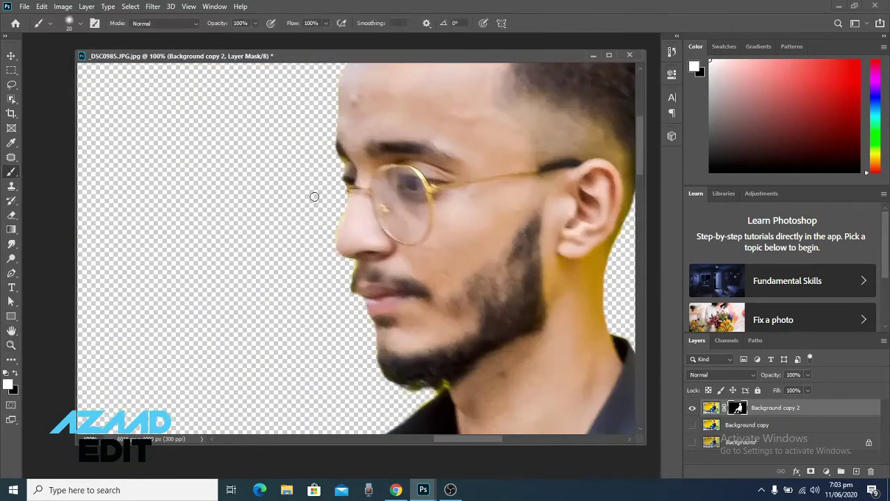
drag(317, 195, 295, 223)
Paint black to erase the yellow glow around the glasses rim
click(17, 376)
drag(320, 153, 252, 214)
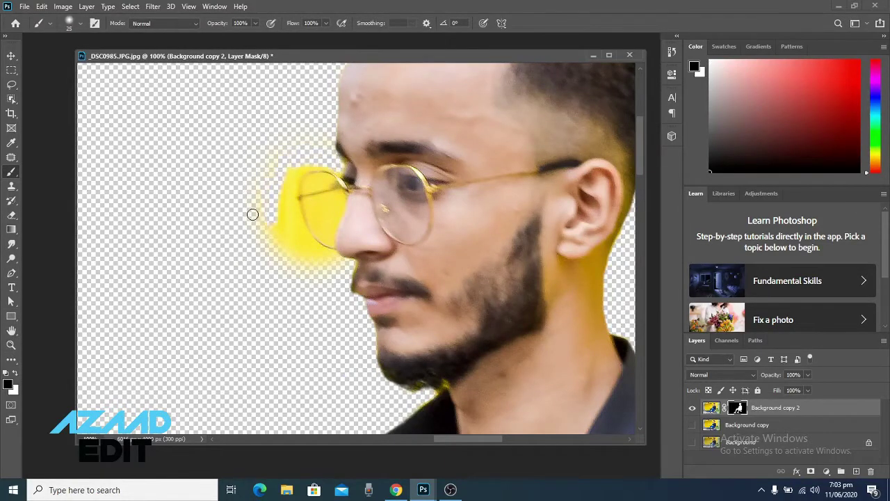
mouse_move(318, 269)
mouse_down()
mouse_move(285, 199)
mouse_move(336, 260)
mouse_up()
key([)
key([)
key([)
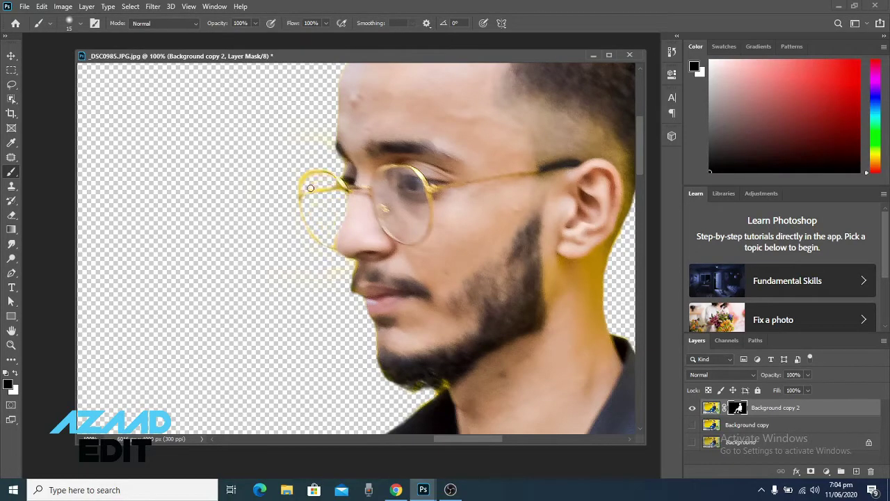
Patch and clone away the white remnant on the right shoulder using shirt texture
click(711, 408)
scroll(357, 251, down, 5)
scroll(356, 251, down, 3)
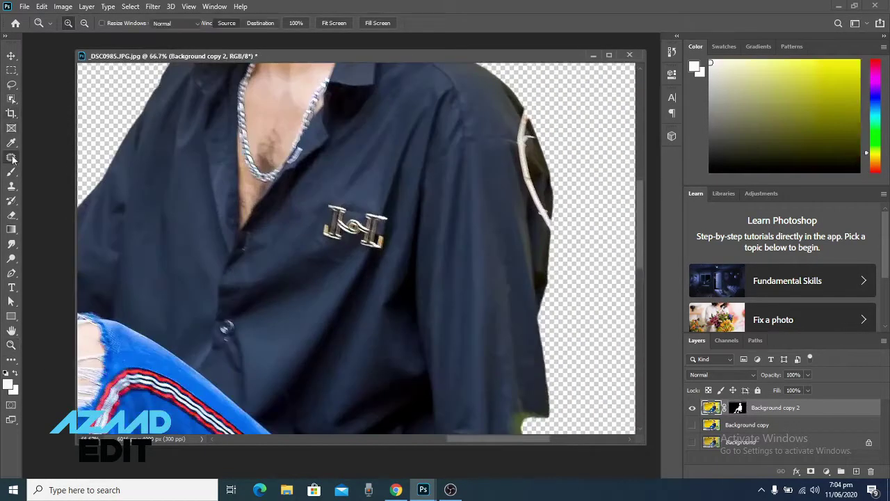
drag(528, 104, 533, 237)
drag(543, 181, 501, 181)
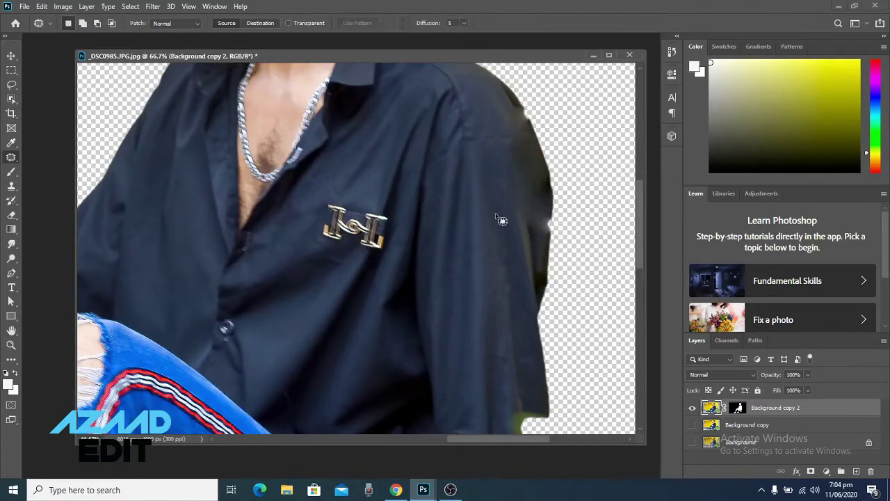
key(s)
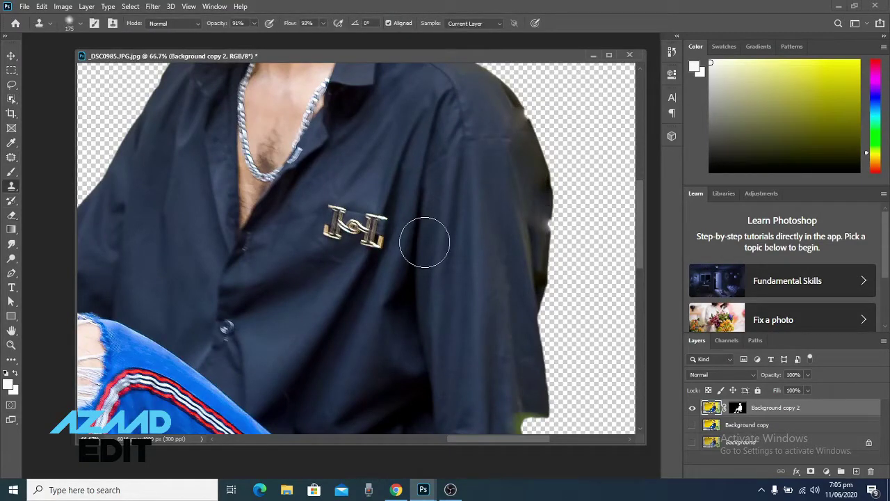
key(bracketleft)
key(bracketleft)
key(bracketleft)
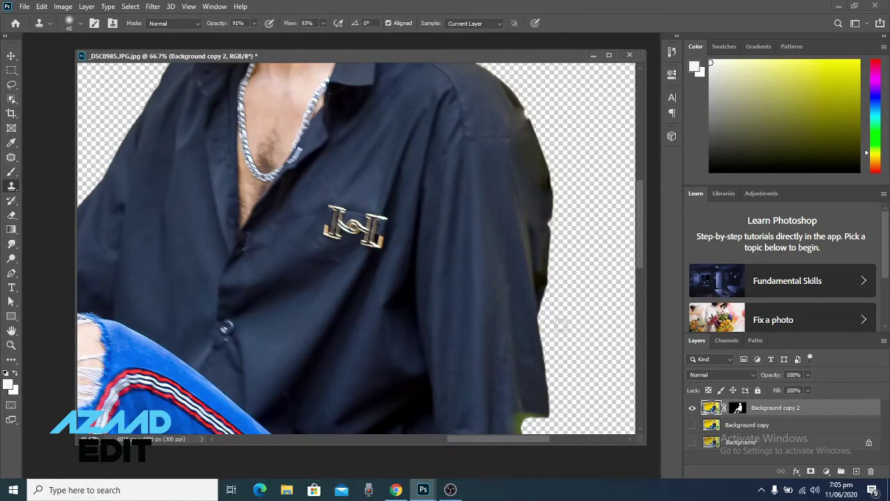
scroll(563, 324, down, 5)
Tidy the layer mask along the elbow edge and zoom out to the whole figure
key(ctrl+backslash)
key(d)
key(b)
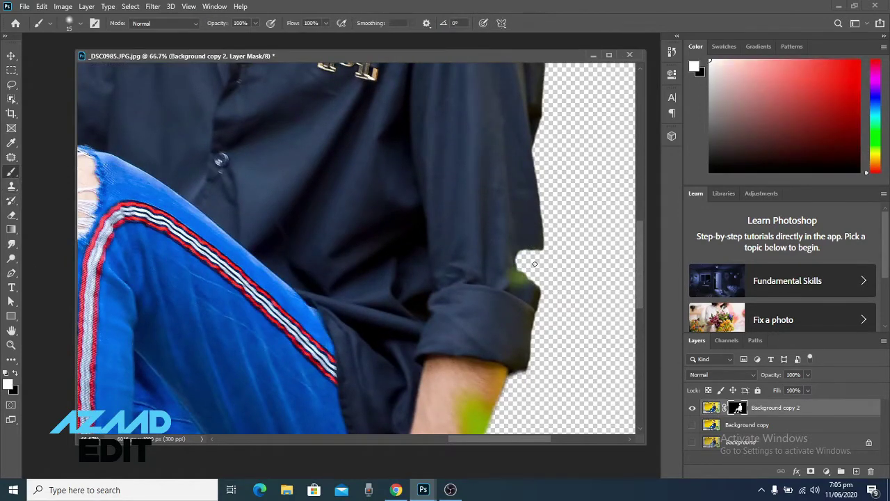
drag(530, 258, 532, 278)
scroll(491, 122, up, 7)
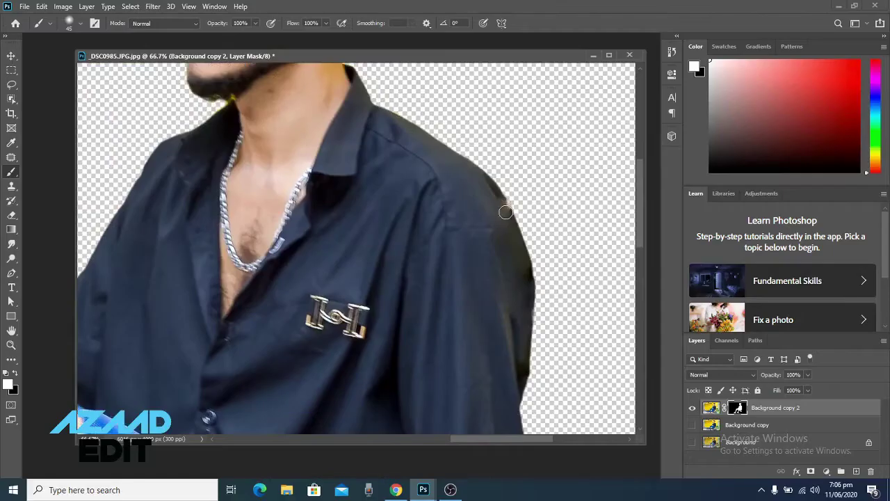
click(11, 345)
alt+click(247, 327)
mouse_move(423, 489)
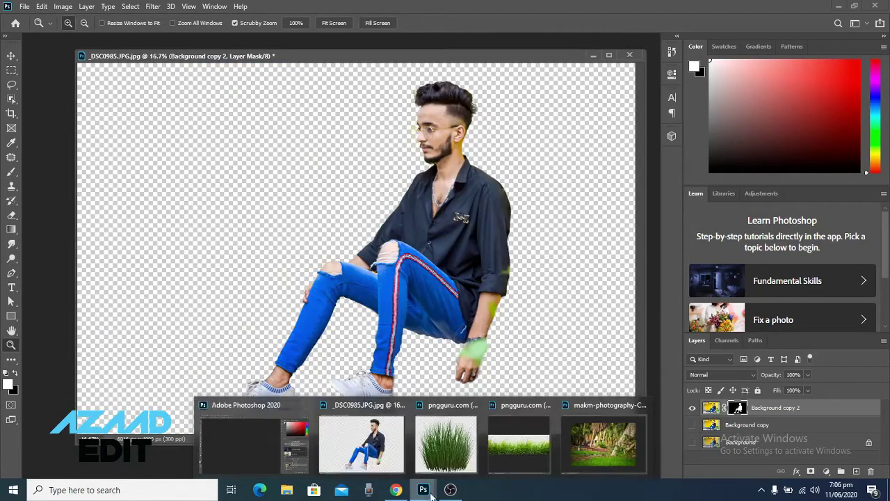
Drop the cut-out man into the garden photo, scaled to 61.83%, seated right of centre
click(604, 443)
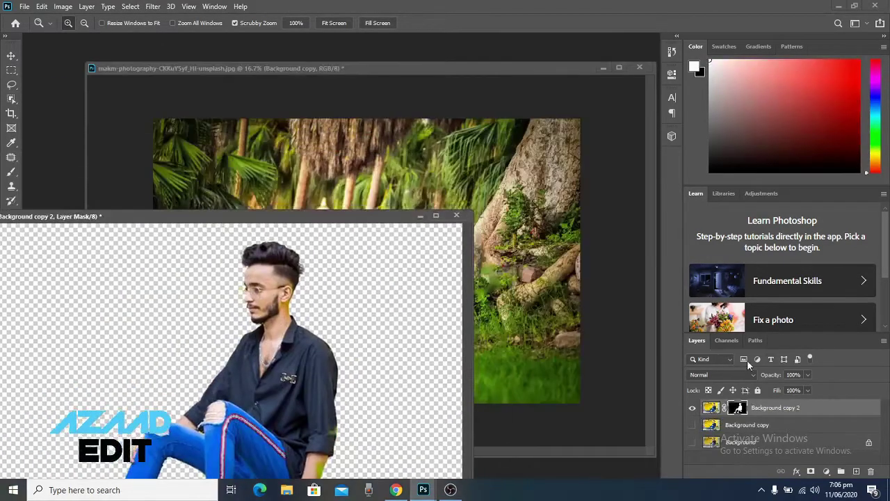
drag(711, 408, 417, 199)
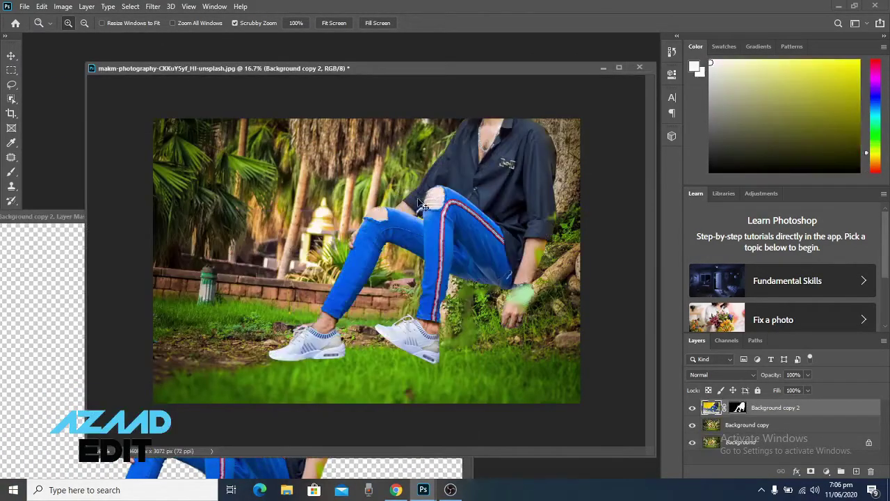
key(ctrl+t)
drag(123, 377, 133, 302)
drag(347, 209, 402, 233)
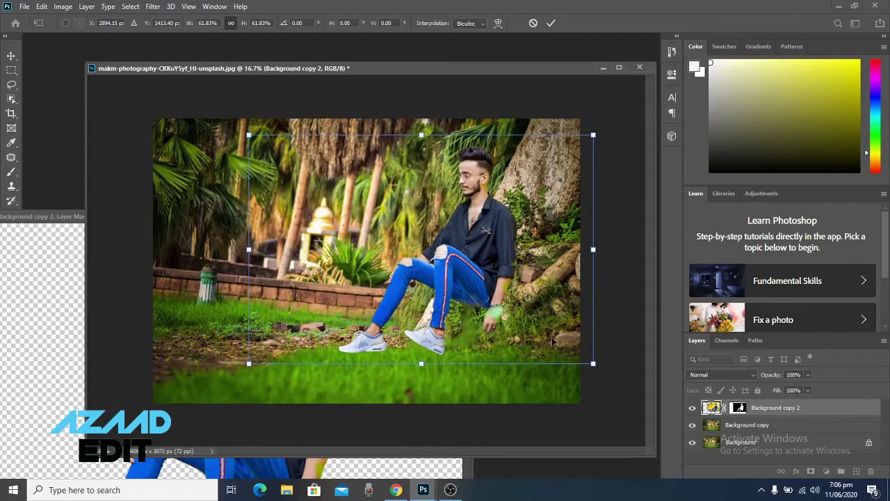
key(Return)
key(z)
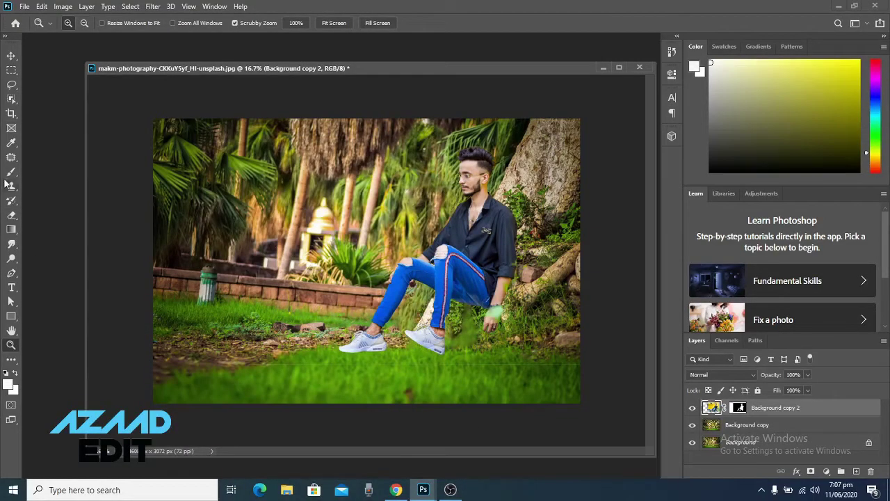
Paint the man's layer mask with a large black brush and blur the shoe edges
click(11, 171)
key(d)
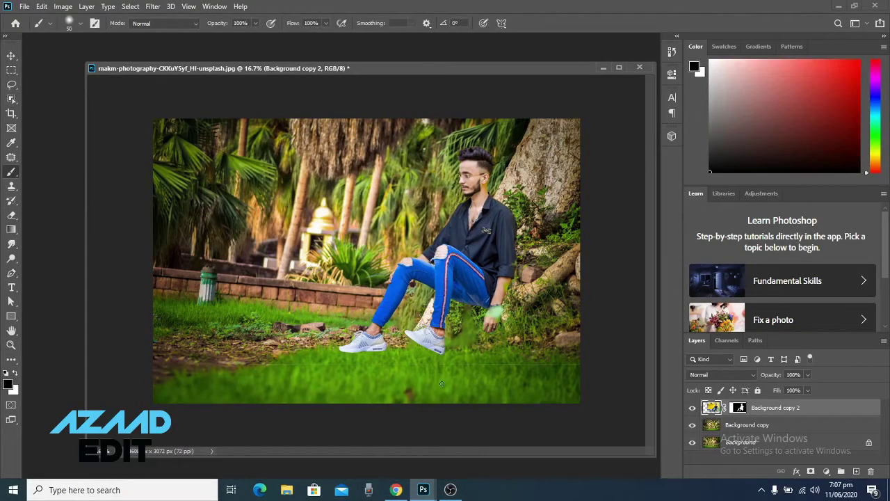
drag(236, 367, 333, 380)
key(ctrl+z)
click(740, 412)
key(x)
key(ctrl+z)
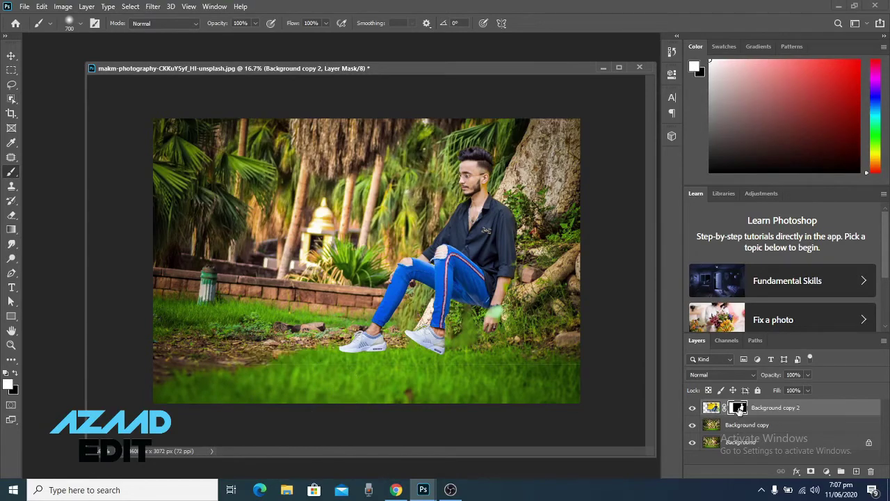
key(x)
click(11, 247)
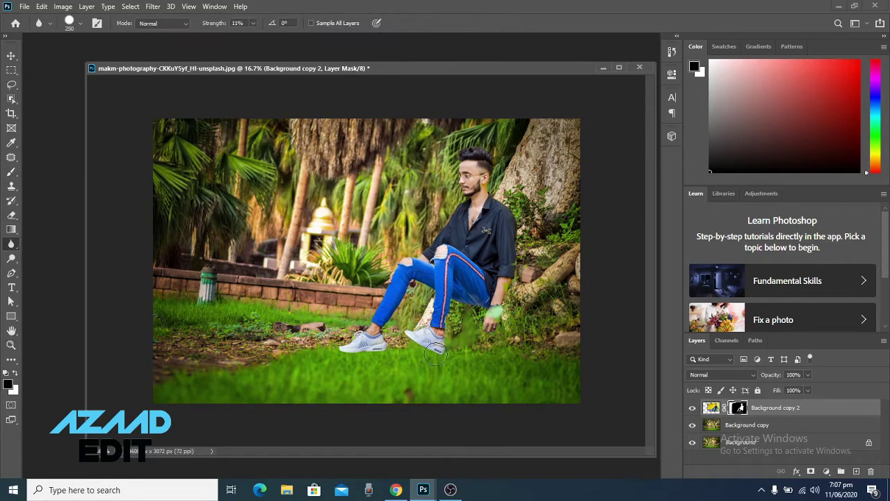
click(711, 407)
Place the tall grass PNG over the man's legs, rotated −30° and scaled to 119%
click(424, 435)
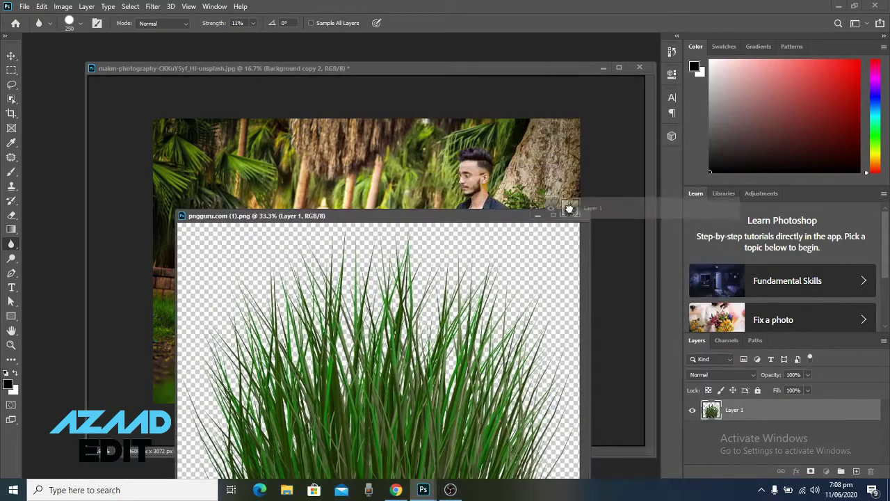
key(v)
mouse_move(711, 410)
mouse_down()
mouse_move(535, 234)
mouse_move(501, 320)
mouse_up()
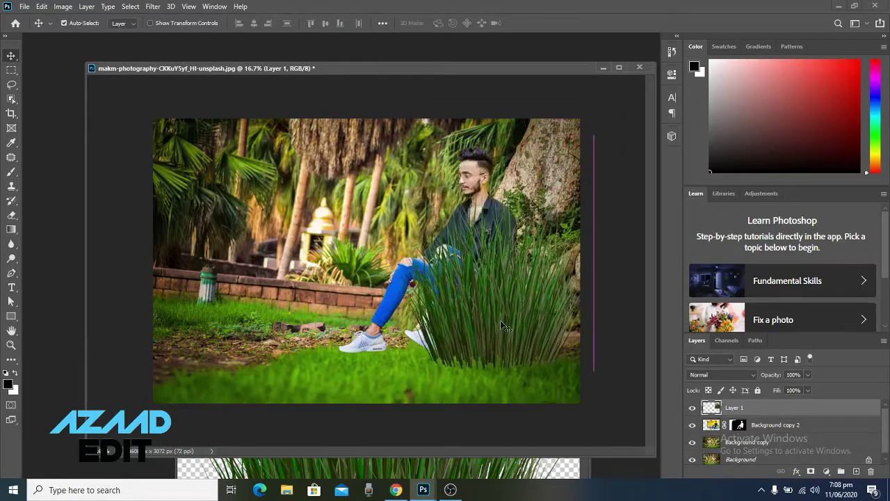
key(ctrl+t)
drag(598, 377, 635, 321)
drag(531, 339, 550, 355)
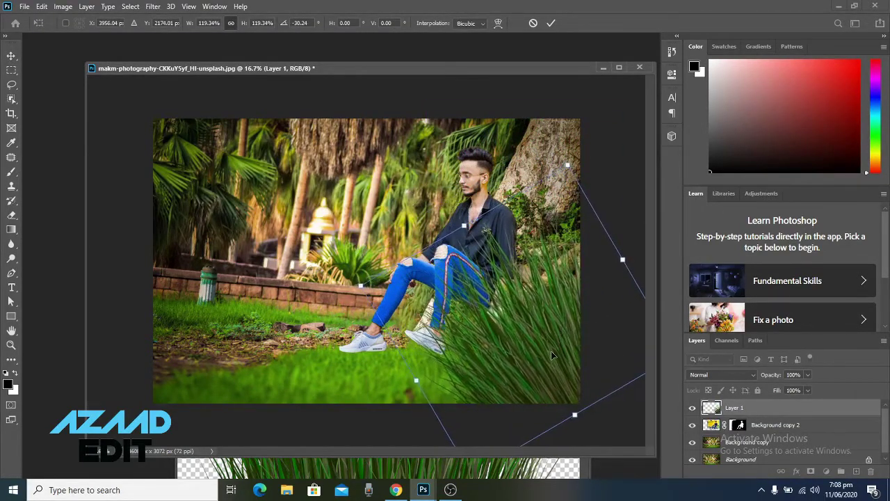
drag(549, 355, 540, 351)
key(Return)
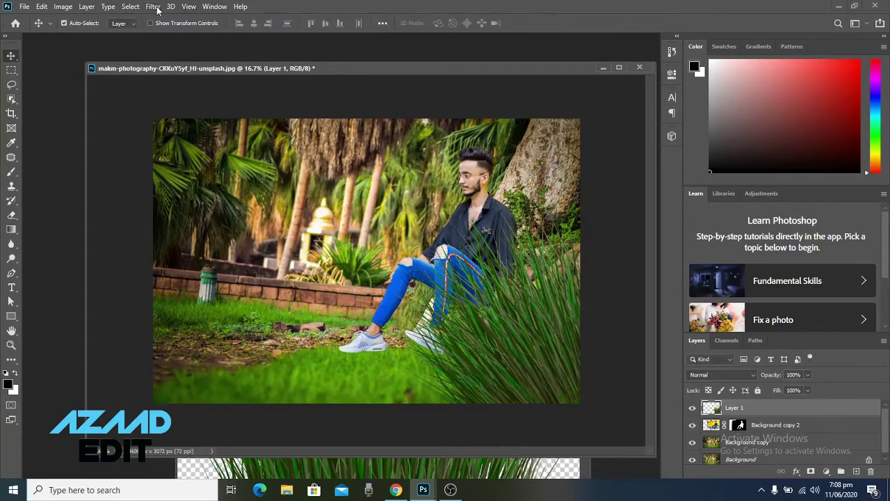
Apply an 18-pixel Gaussian Blur to the tall grass layer
click(153, 7)
mouse_move(159, 132)
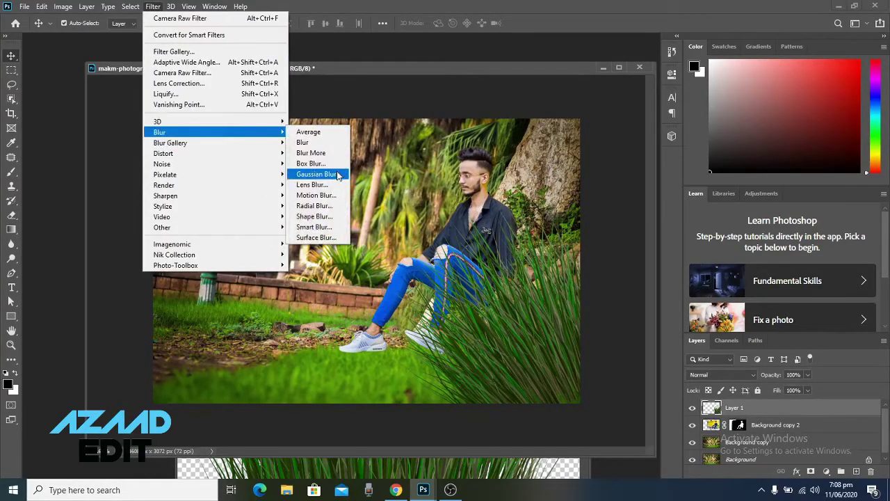
click(337, 174)
drag(597, 267, 636, 268)
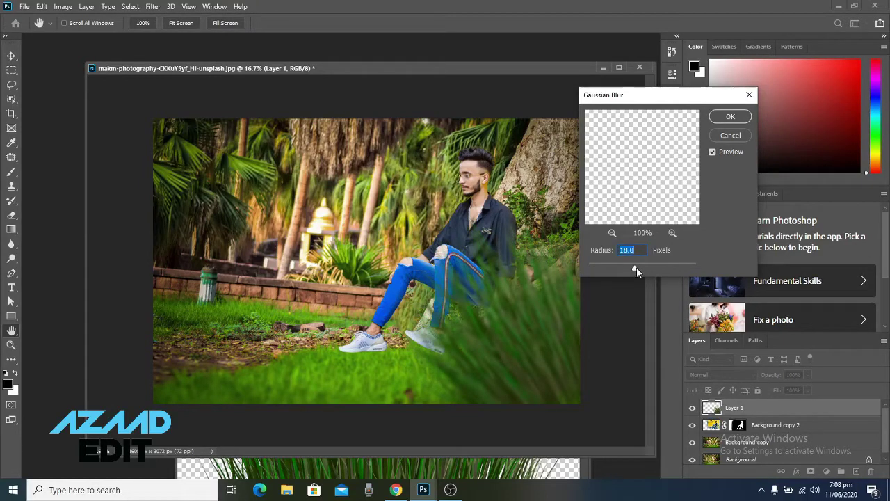
click(730, 116)
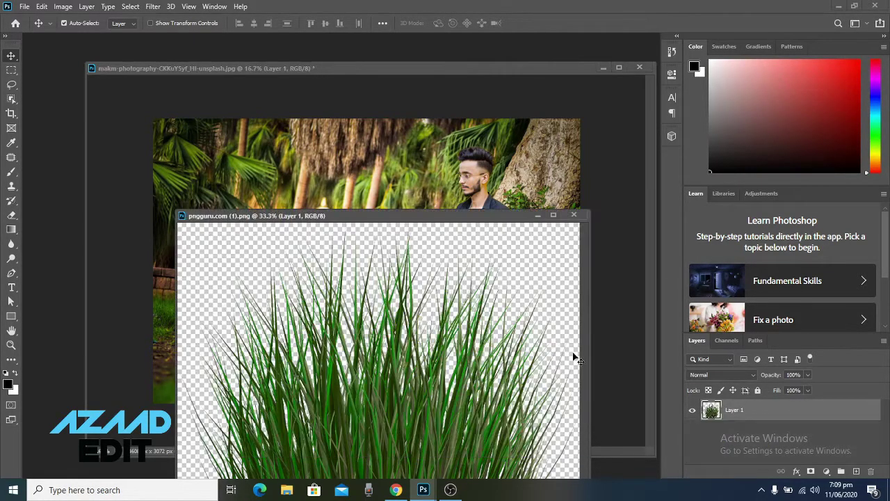
Drop the short grass PNG along the bottom as Layer 2 and erase its hard top edge
mouse_move(423, 490)
click(453, 441)
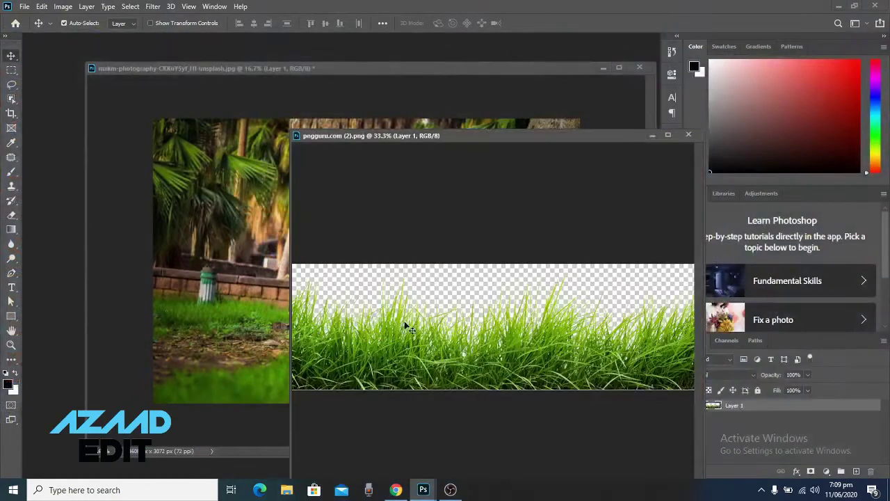
mouse_move(407, 324)
mouse_down()
mouse_move(358, 365)
mouse_move(368, 366)
mouse_up()
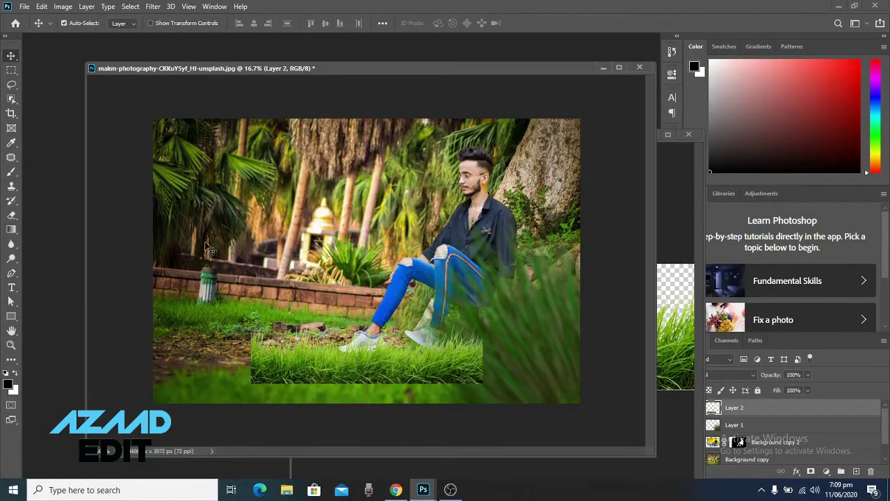
key(e)
drag(264, 404, 518, 398)
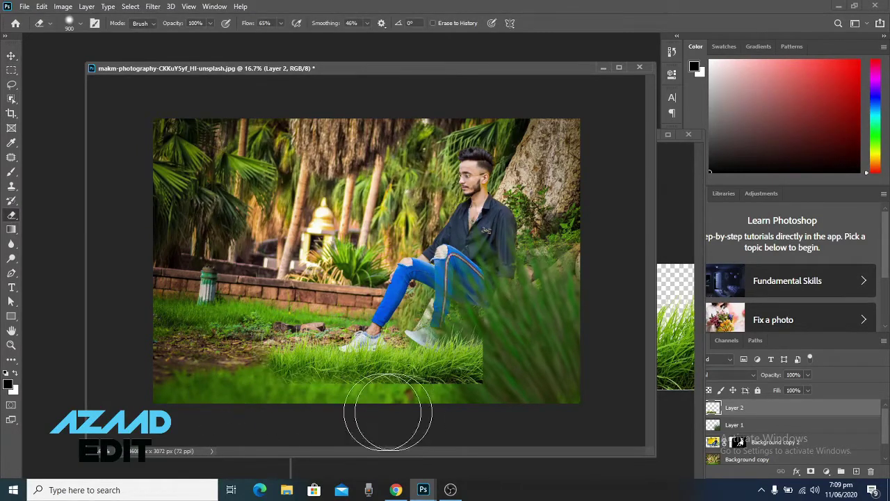
key(bracketleft)
key(bracketleft)
key(bracketleft)
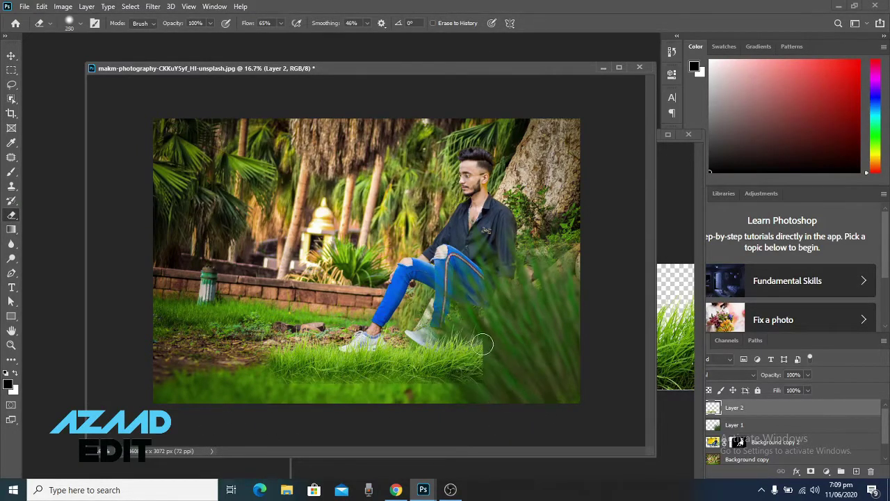
Move Layer 2's short grass below Layer 1 and give it an 8.2 px Gaussian Blur
drag(480, 341, 477, 386)
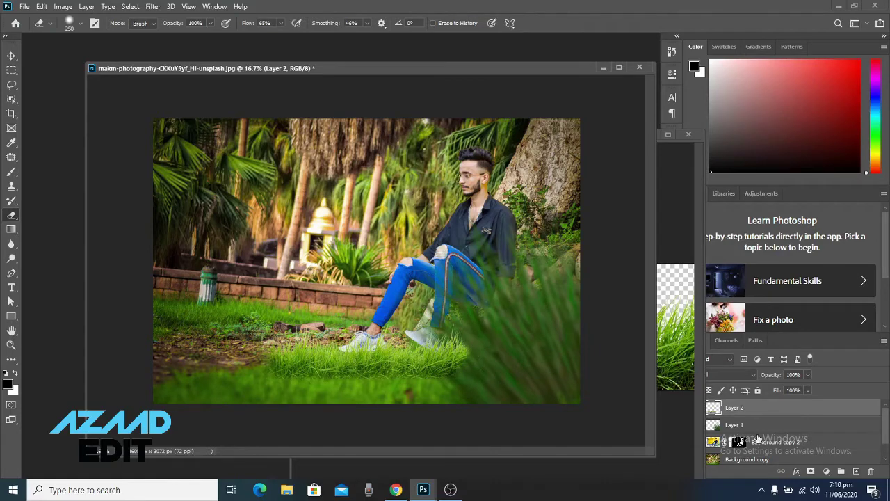
drag(771, 409, 772, 430)
click(153, 6)
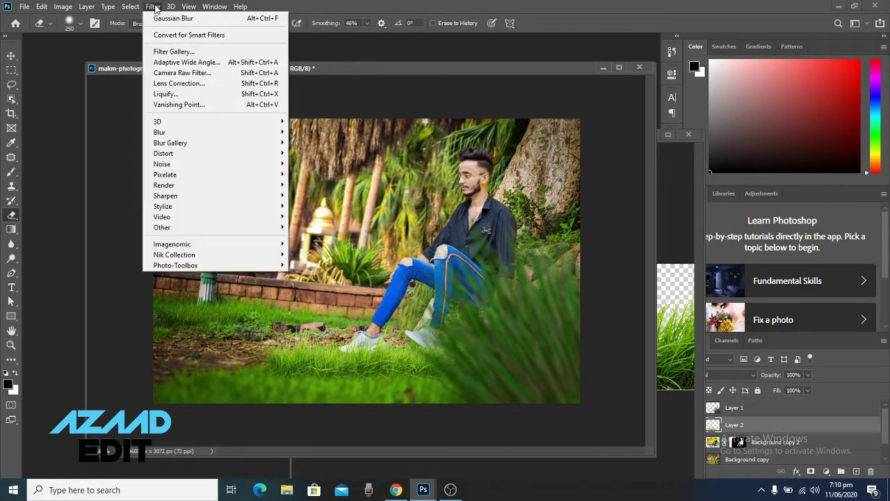
click(313, 175)
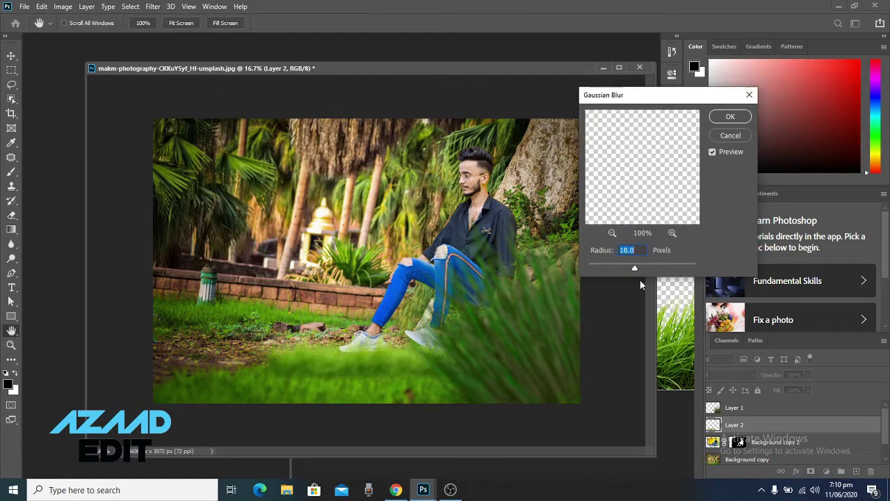
drag(633, 271, 627, 268)
click(729, 117)
key(e)
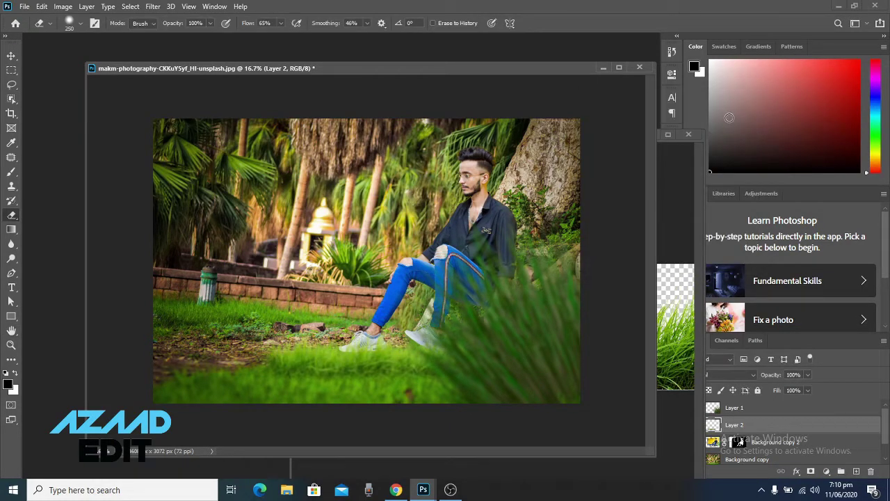
Consolidate all document windows into tabs and zoom in on the man's face
key(z)
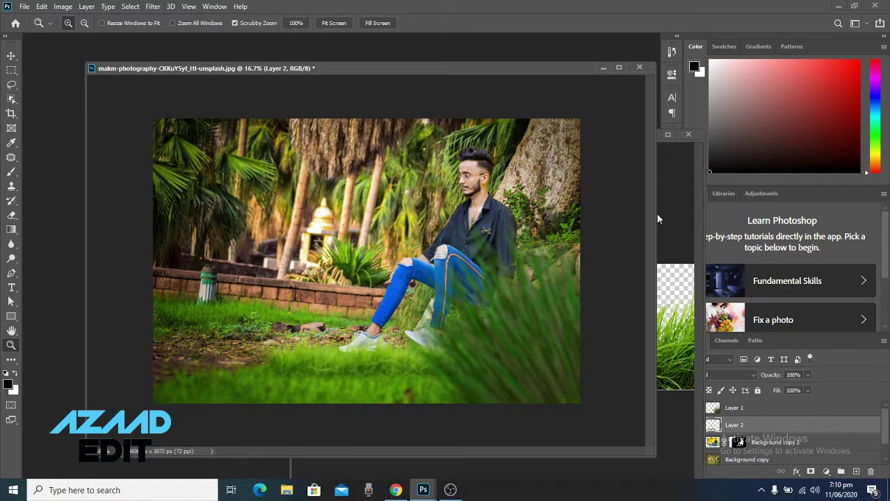
drag(417, 68, 458, 56)
click(653, 135)
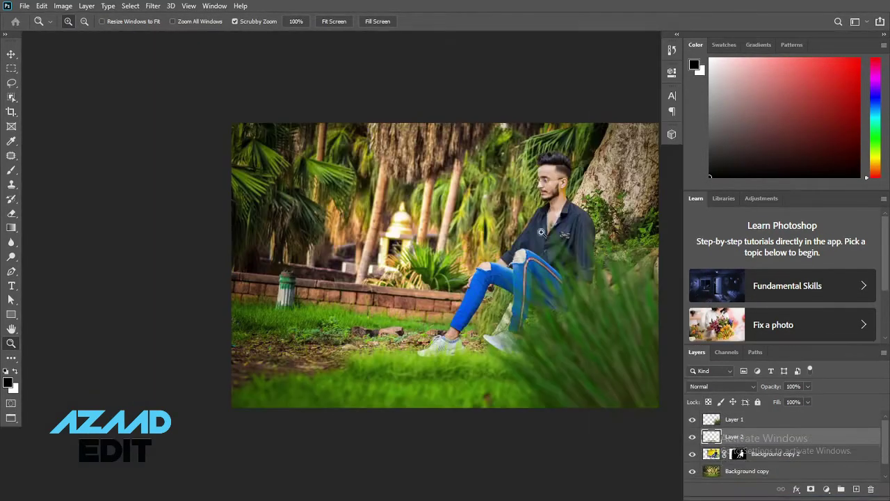
drag(541, 232, 585, 232)
In Select and Mask, remove the edge feather, pull Shift Edge inward, and reframe the man's head
key(ctrl+alt+r)
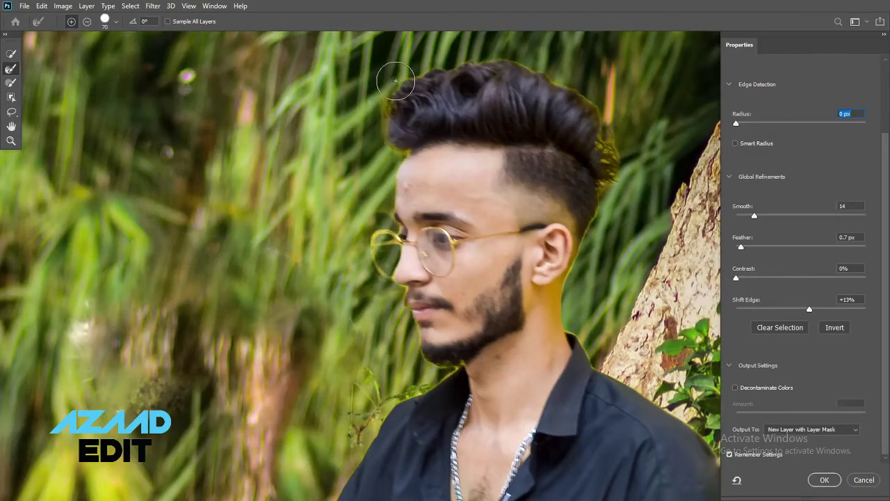
drag(741, 247, 726, 253)
drag(788, 245, 704, 246)
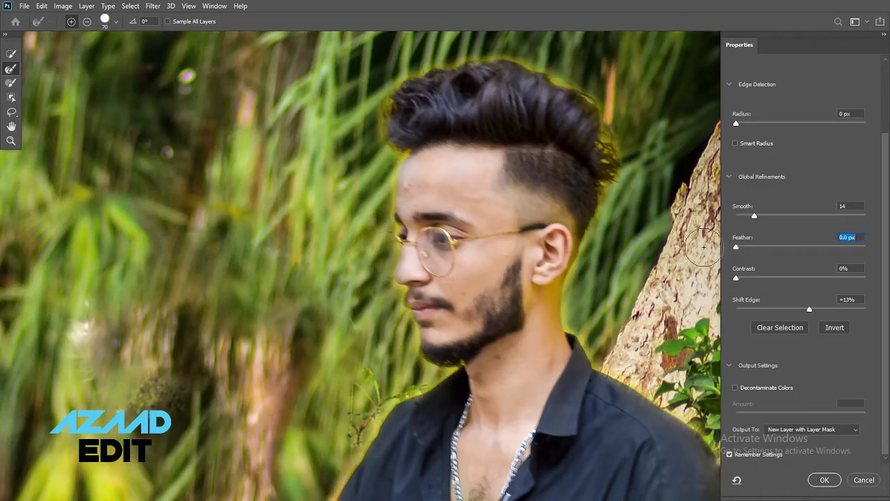
mouse_move(810, 310)
mouse_down()
mouse_move(764, 313)
mouse_move(779, 310)
mouse_up()
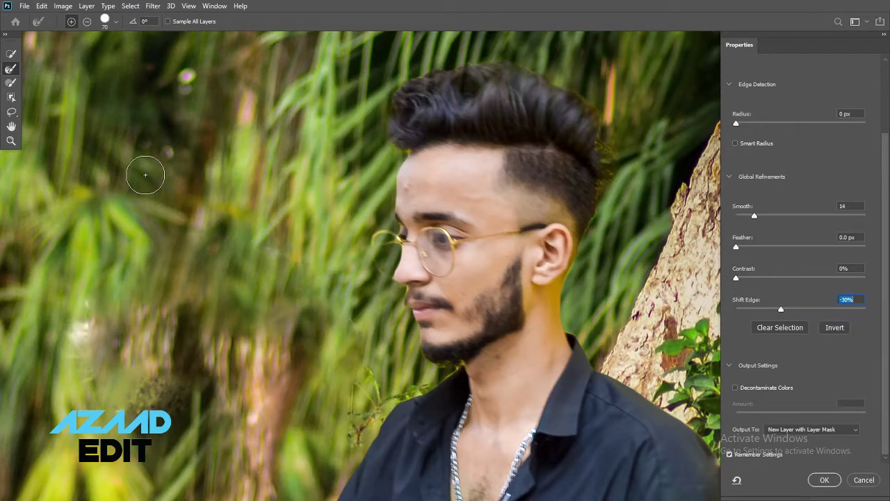
key(bracketleft)
key(bracketleft)
key(bracketleft)
scroll(544, 241, down, 5)
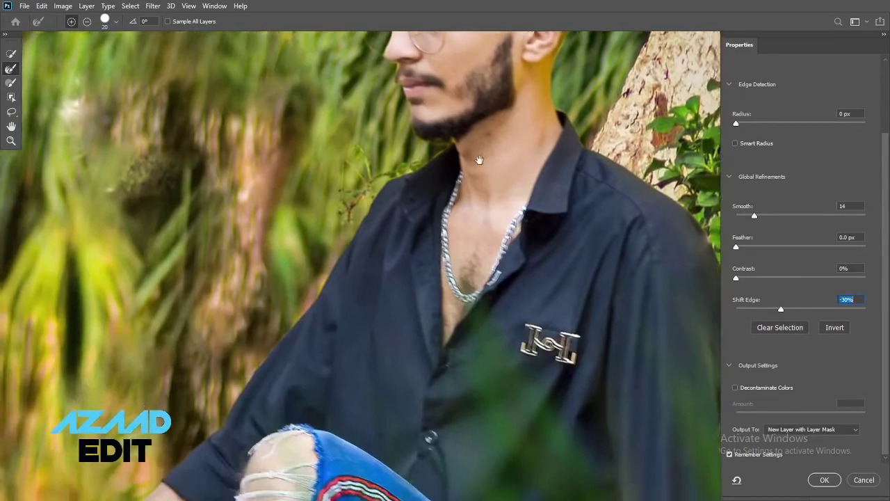
scroll(544, 241, down, 5)
scroll(544, 241, down, 3)
scroll(513, 230, up, 3)
scroll(513, 230, up, 5)
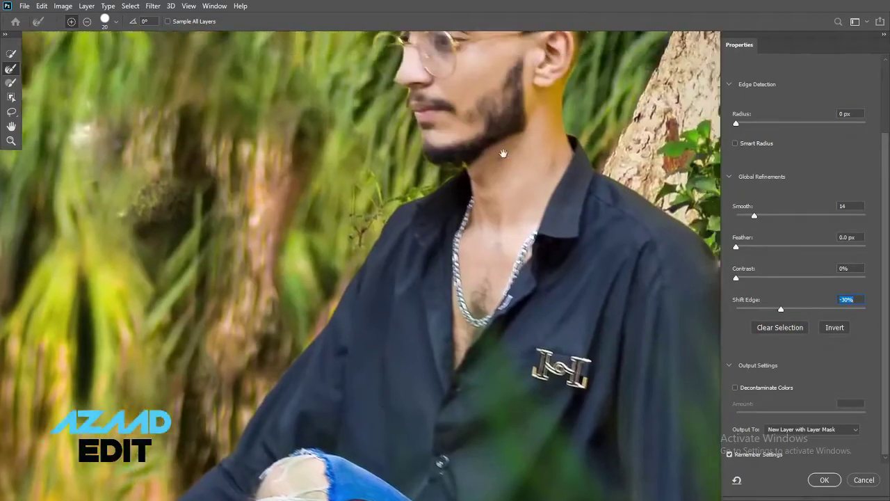
scroll(506, 285, up, 3)
drag(506, 285, 484, 314)
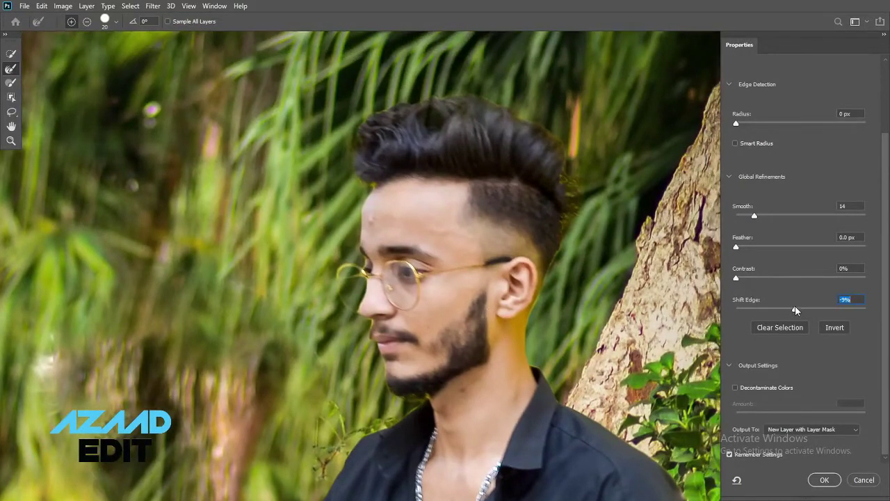
Set Shift Edge to -25%, toggle Smart Radius, widen Radius, and output to a new masked layer
drag(795, 306, 777, 310)
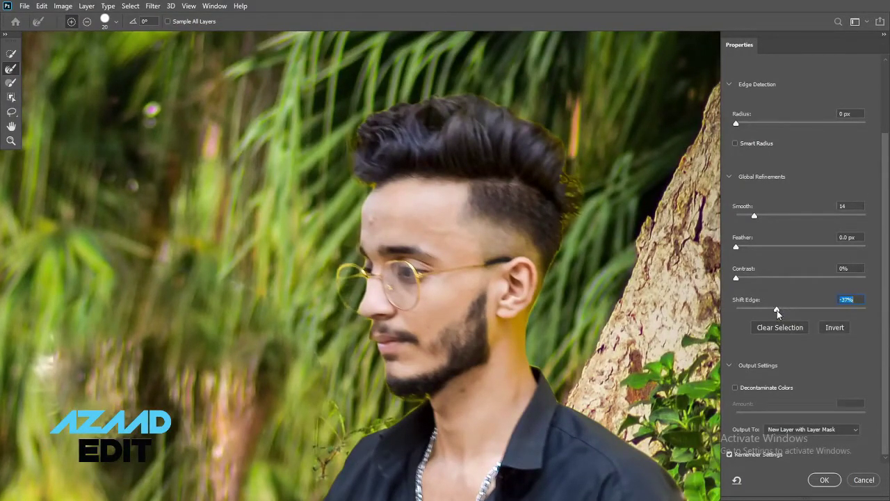
click(736, 144)
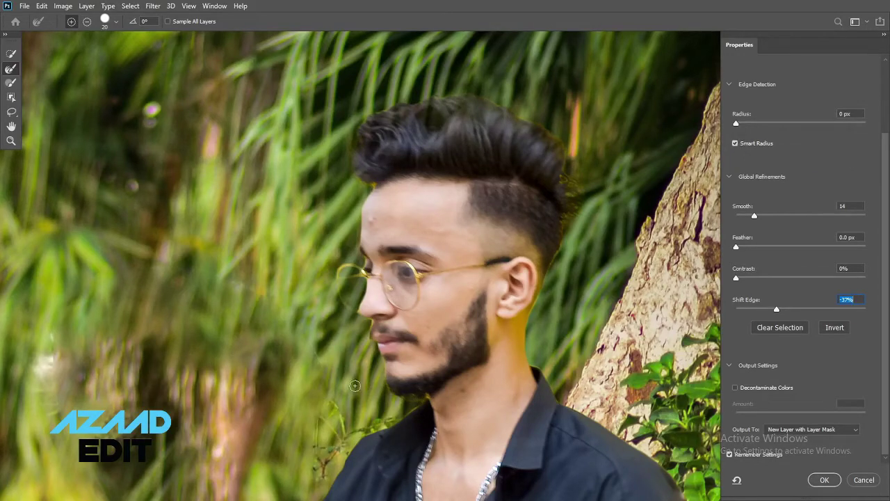
drag(736, 126, 748, 128)
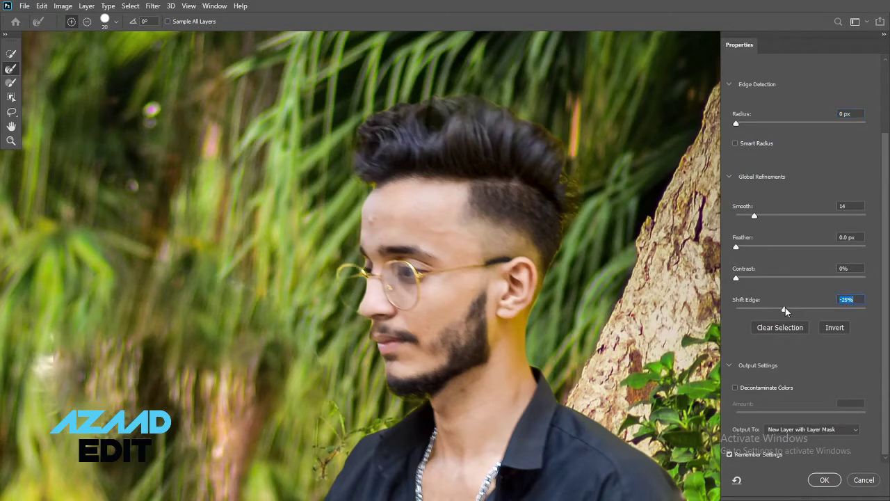
click(824, 480)
click(12, 170)
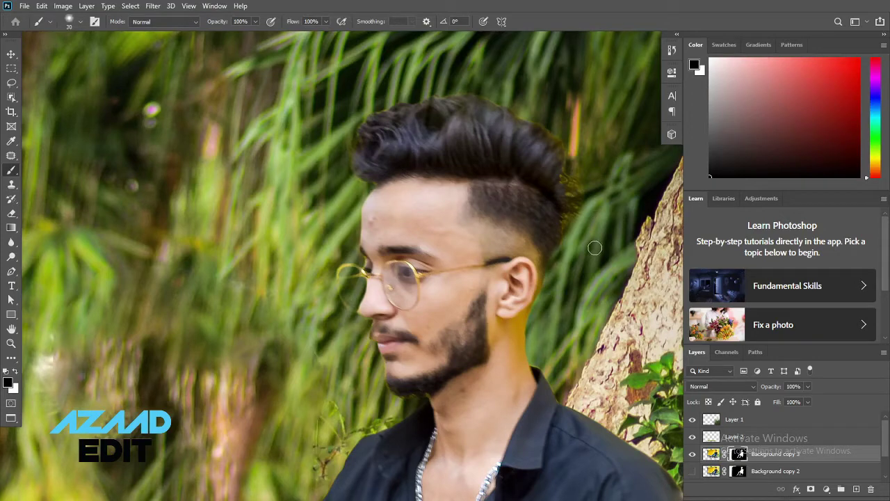
Zoom on the nose and paint black on the Background copy 3 mask over the yellow fringe
key(z)
click(366, 306)
click(361, 265)
right_click(11, 170)
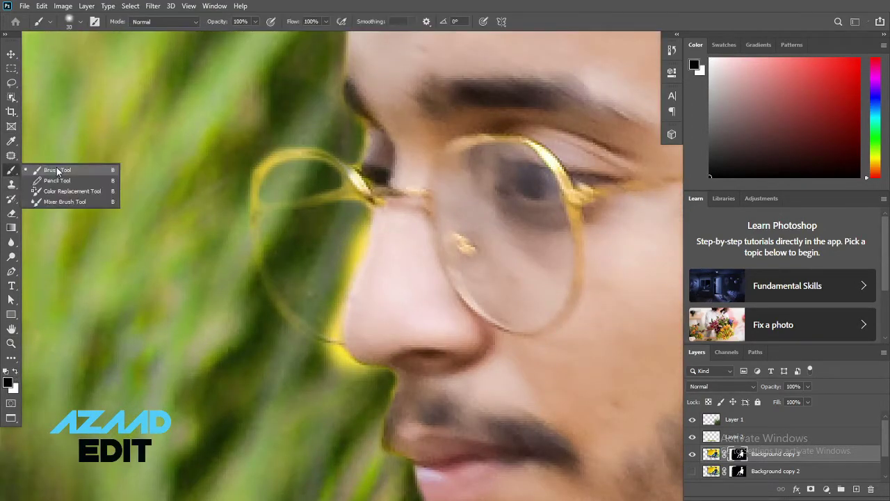
click(56, 170)
drag(362, 217, 325, 335)
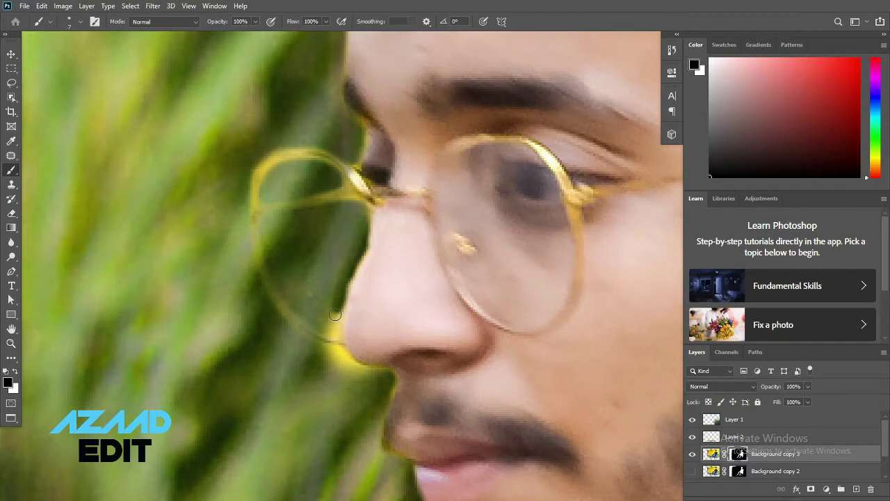
drag(354, 251, 337, 300)
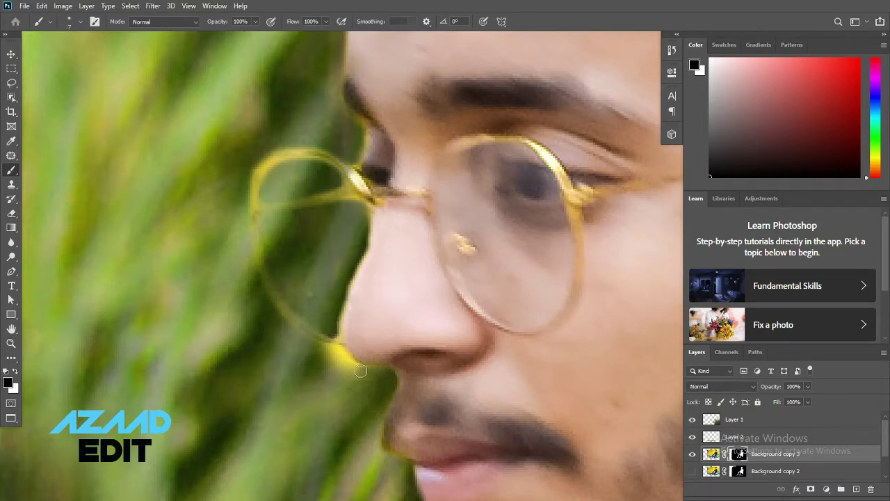
drag(364, 375, 325, 347)
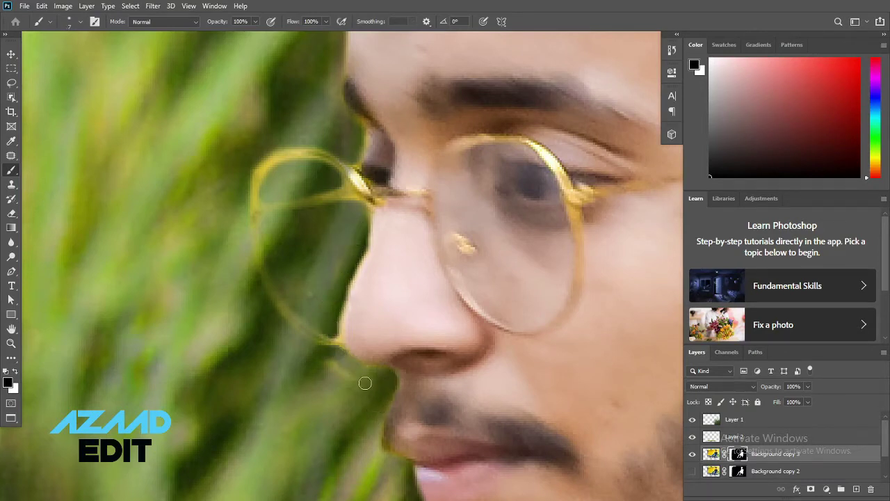
double_click(11, 343)
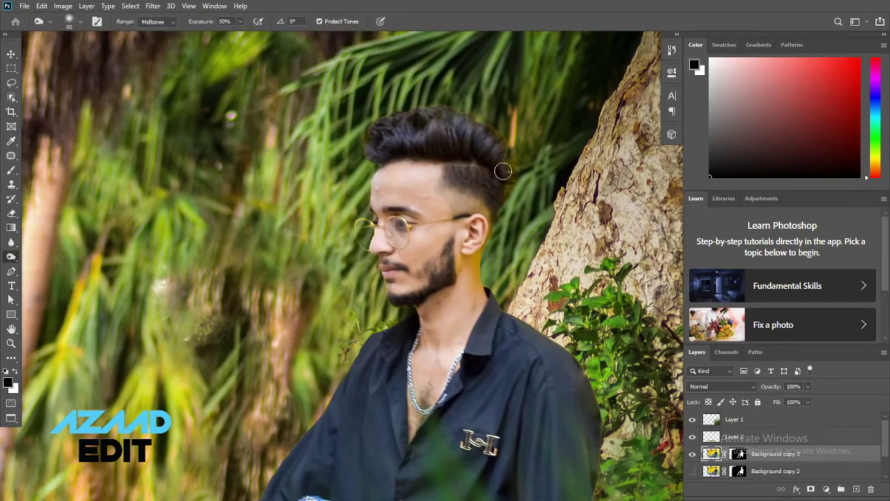
Zoom in on the man's hair and tone its edges with a smaller Dodge/Burn brush
click(506, 174)
click(11, 256)
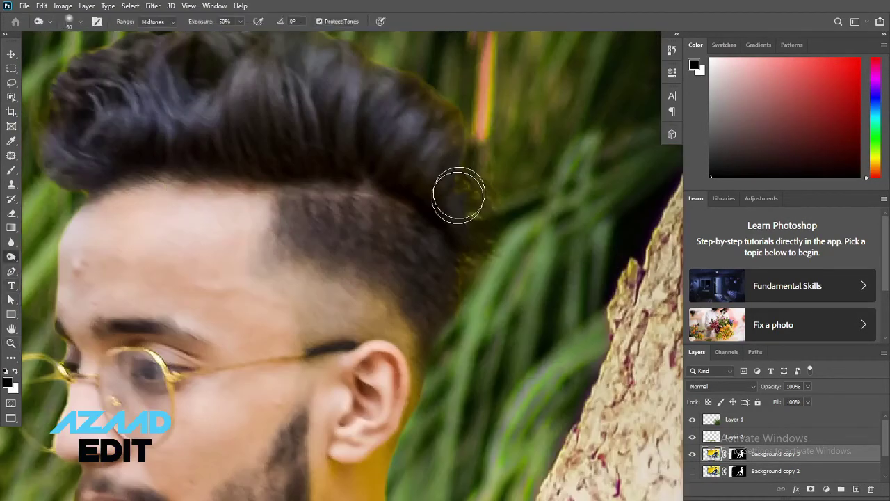
scroll(369, 113, up, 3)
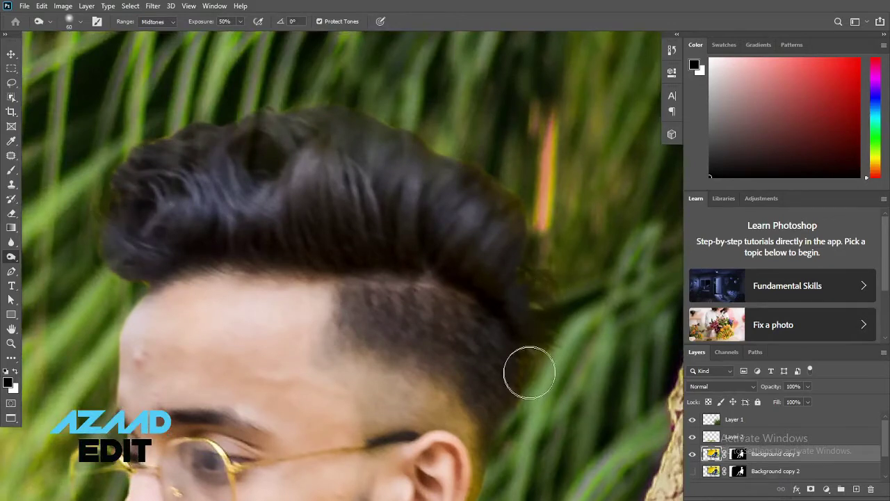
scroll(529, 370, down, 3)
key(bracketleft)
key(bracketleft)
key(bracketleft)
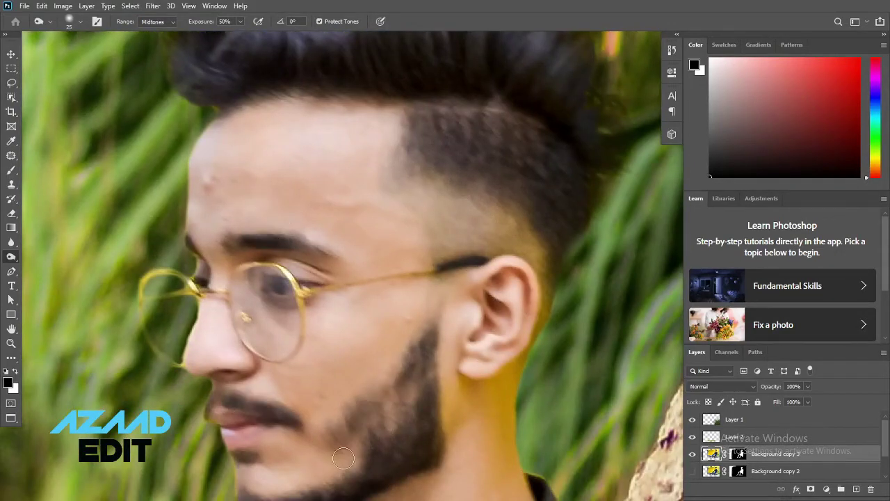
Patch away the forehead blemish and soften the jawline with a 60 px Blur brush
click(11, 155)
mouse_move(203, 174)
mouse_down()
mouse_move(209, 186)
mouse_move(277, 216)
mouse_up()
key(ctrl+d)
click(11, 242)
key(bracketleft)
key(bracketleft)
key(bracketleft)
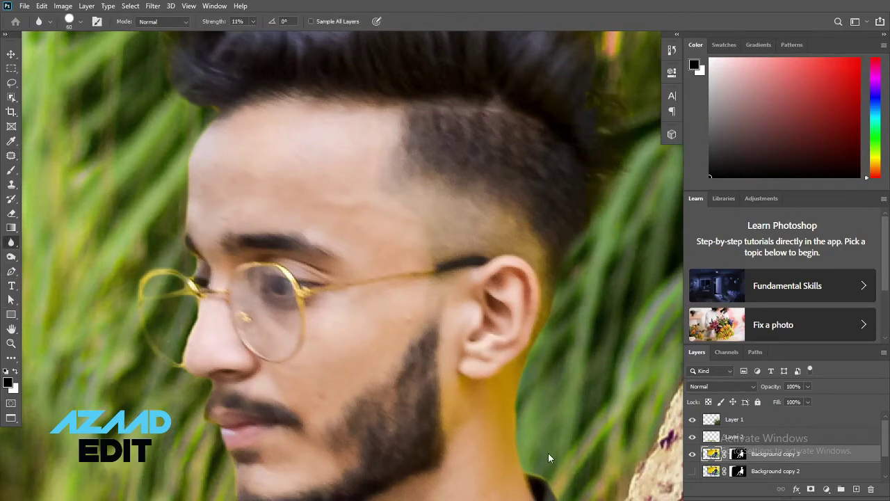
scroll(219, 346, down, 3)
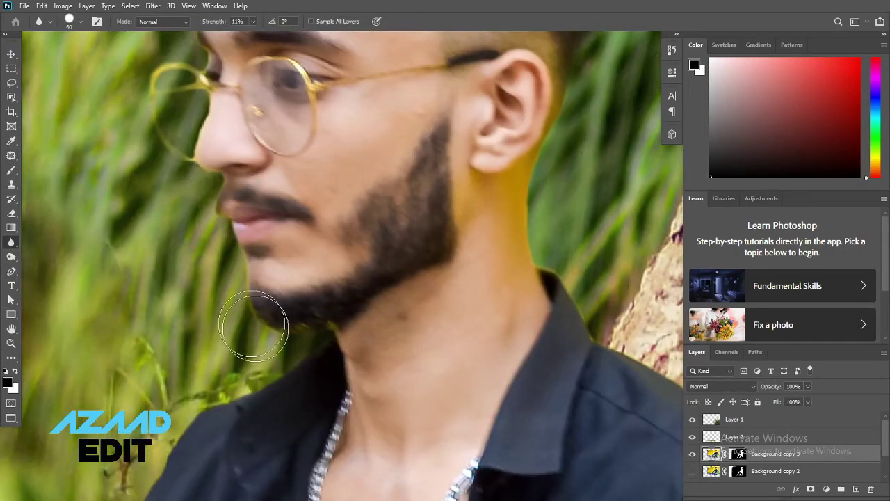
Move to the shoulder and lighten its midtones with the Dodge tool
click(11, 257)
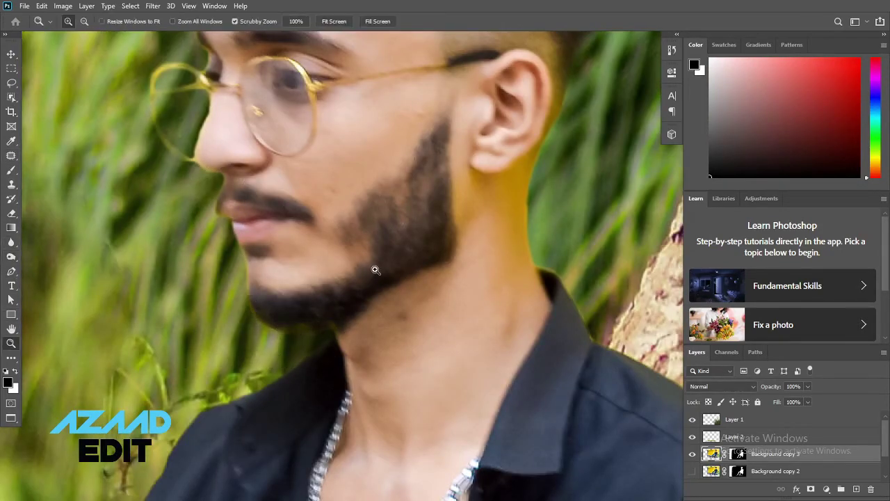
drag(376, 266, 316, 263)
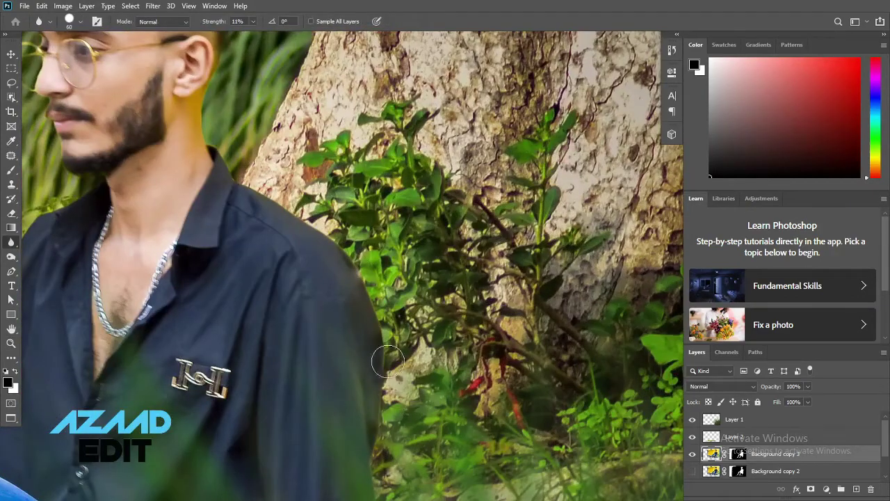
key(o)
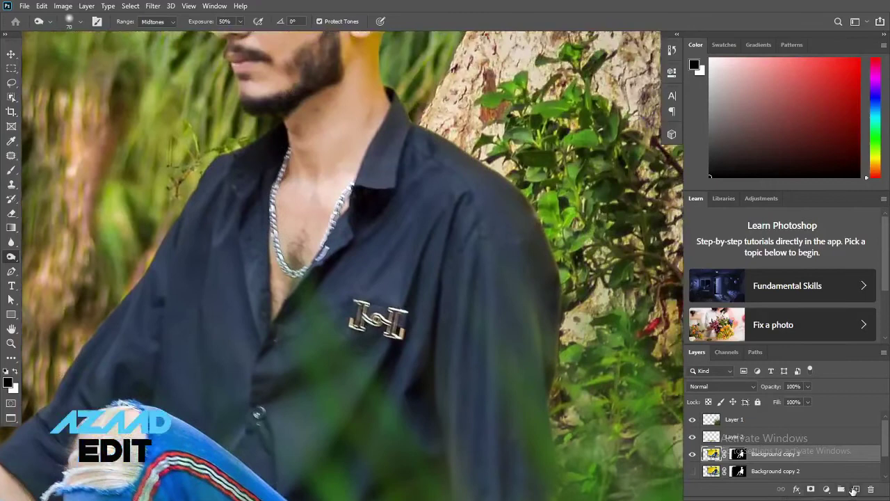
Add a new layer and paint soft white highlights across the man's shirt shoulder
click(855, 489)
key(b)
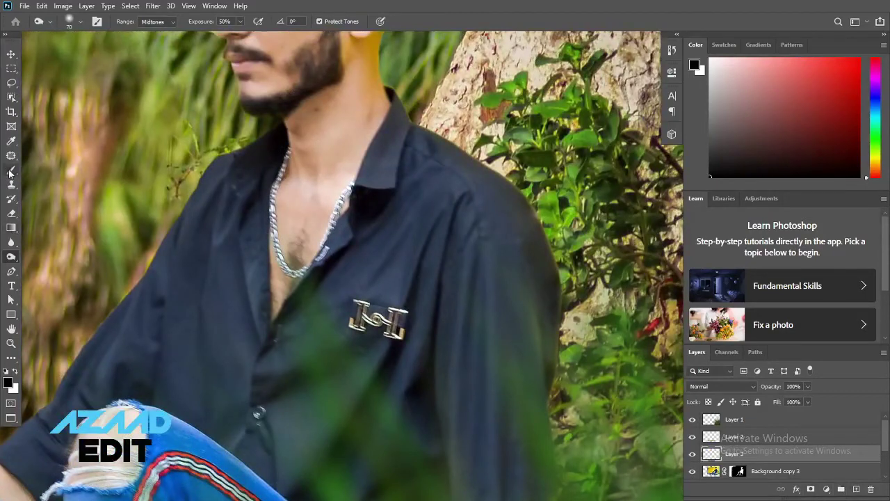
key(x)
click(698, 70)
click(727, 93)
key(bracketright)
key(bracketright)
key(bracketright)
click(410, 208)
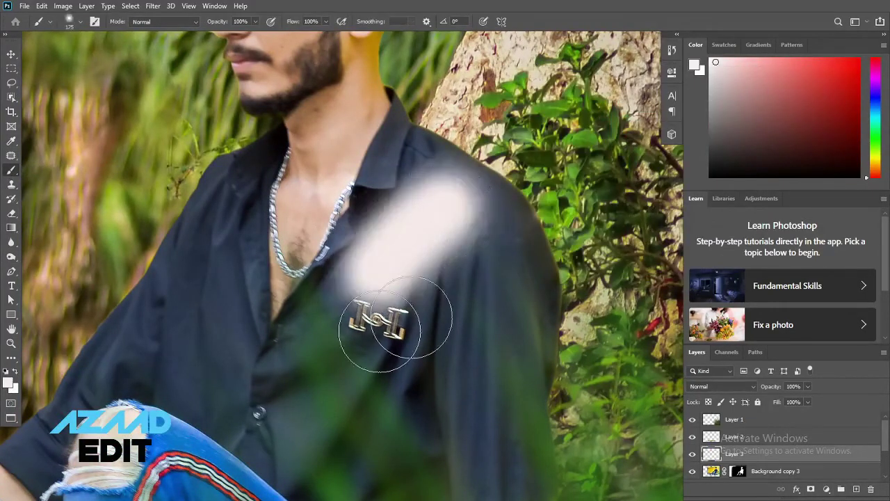
click(169, 308)
click(495, 376)
mouse_move(807, 386)
mouse_down()
mouse_move(787, 407)
mouse_move(793, 400)
mouse_up()
Set the highlight layer to Soft Light blend mode at 34% opacity
click(723, 386)
click(699, 344)
key(z)
alt+click(322, 257)
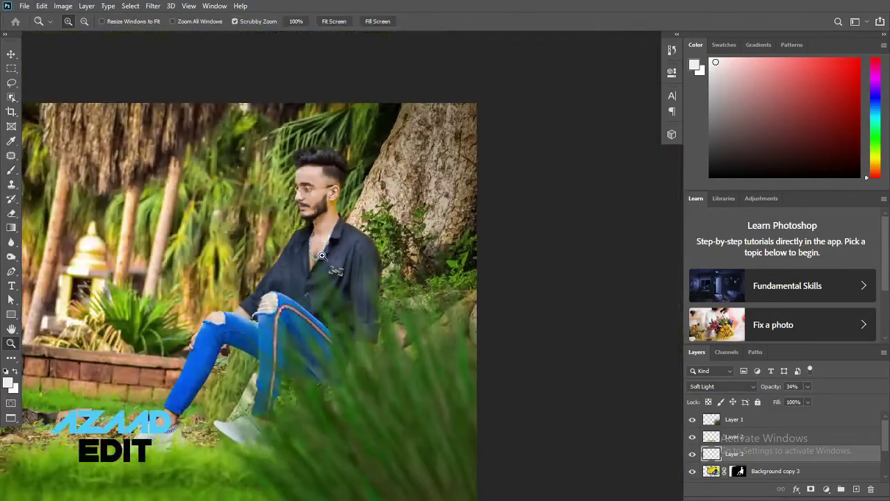